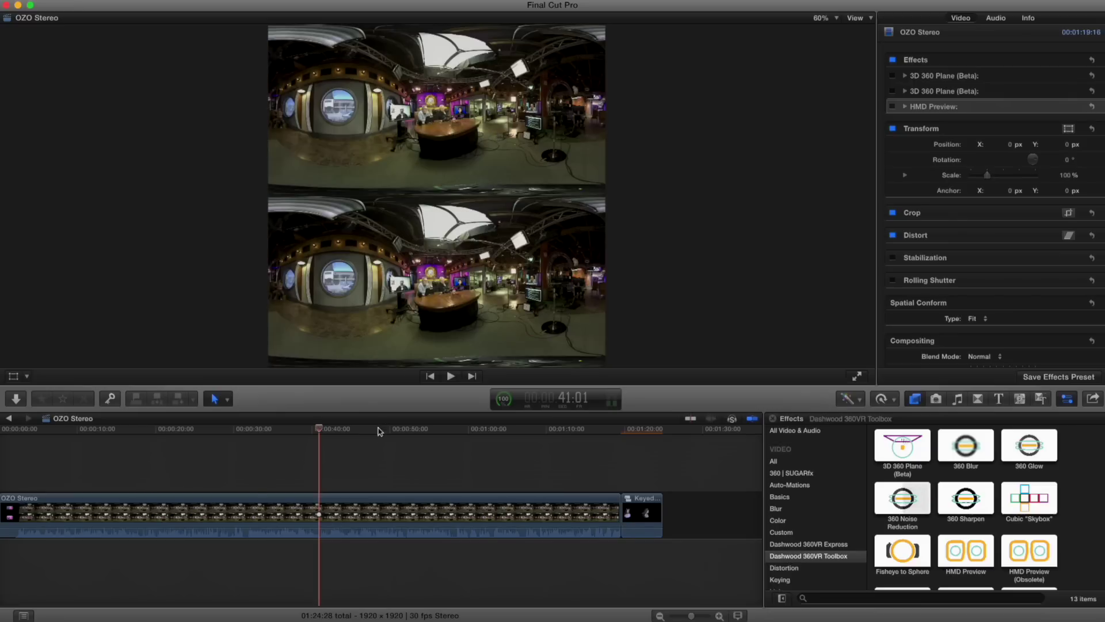
Step: Scrub the timeline from about 39 to 44 seconds to review the footage
drag(326, 433, 311, 433)
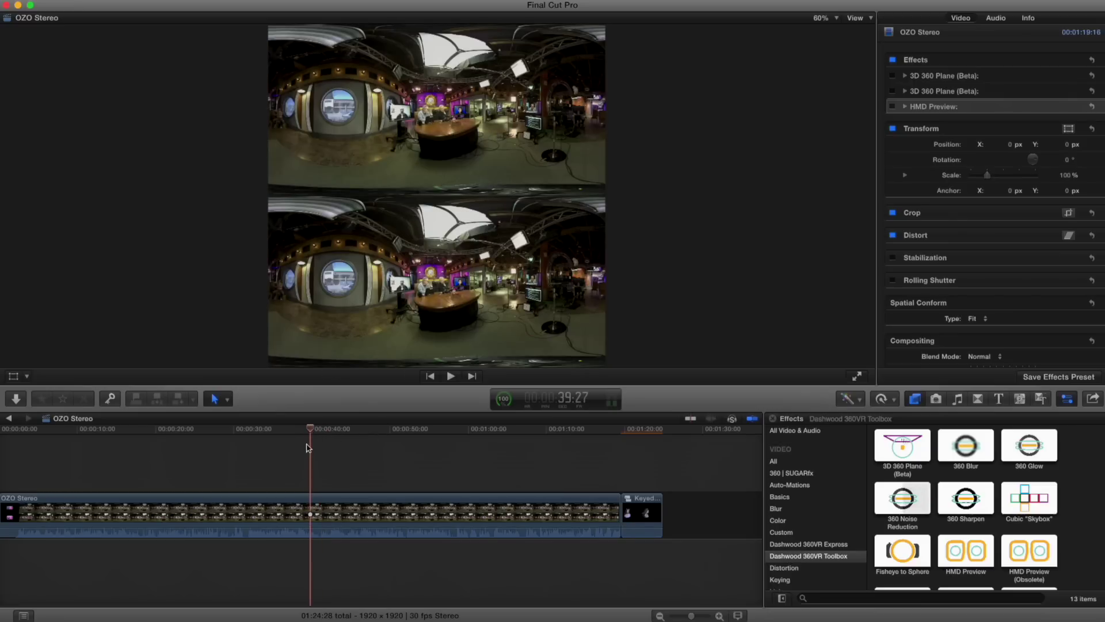
drag(312, 432, 335, 434)
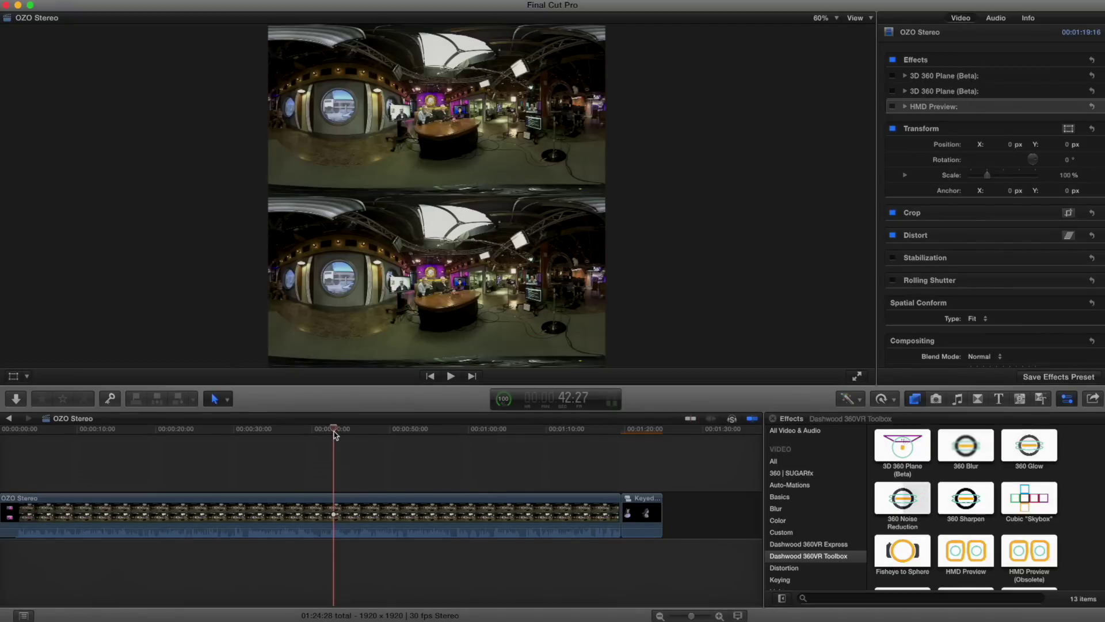
drag(336, 431, 363, 430)
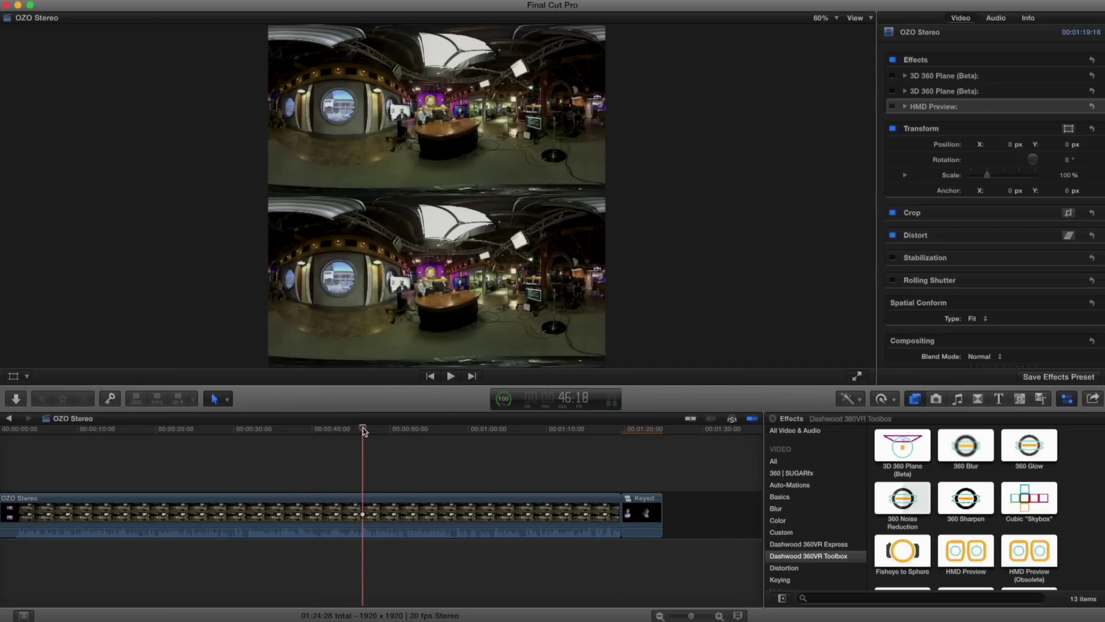
key(super+Tab)
key(super+shift+Tab)
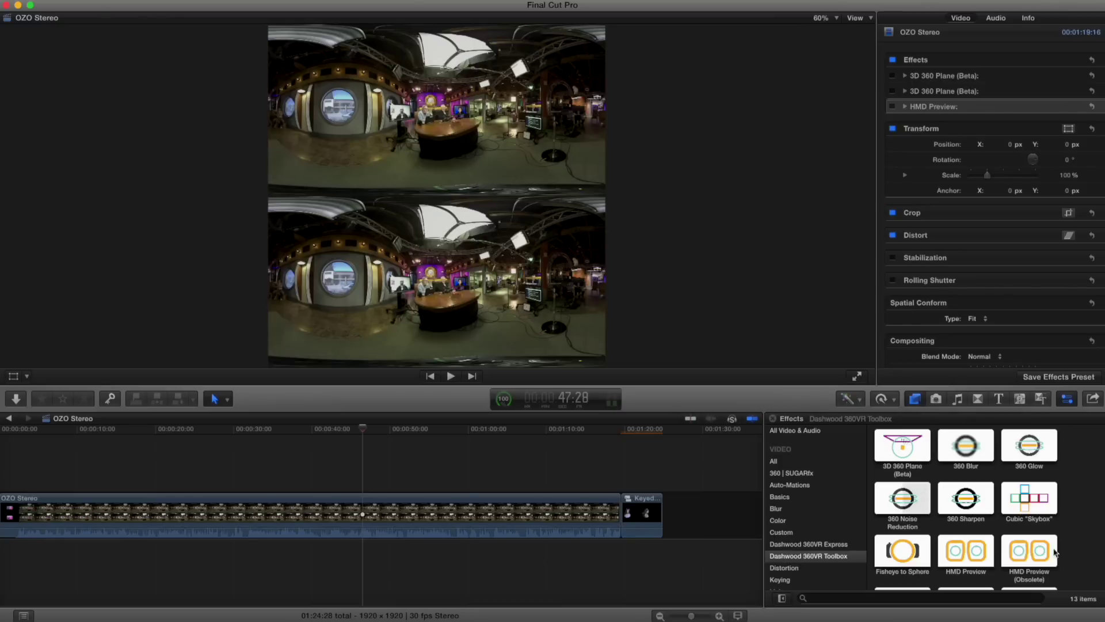
Step: Open the HMD Preview window from the 360VR Viewer's Window menu
key(super+Tab)
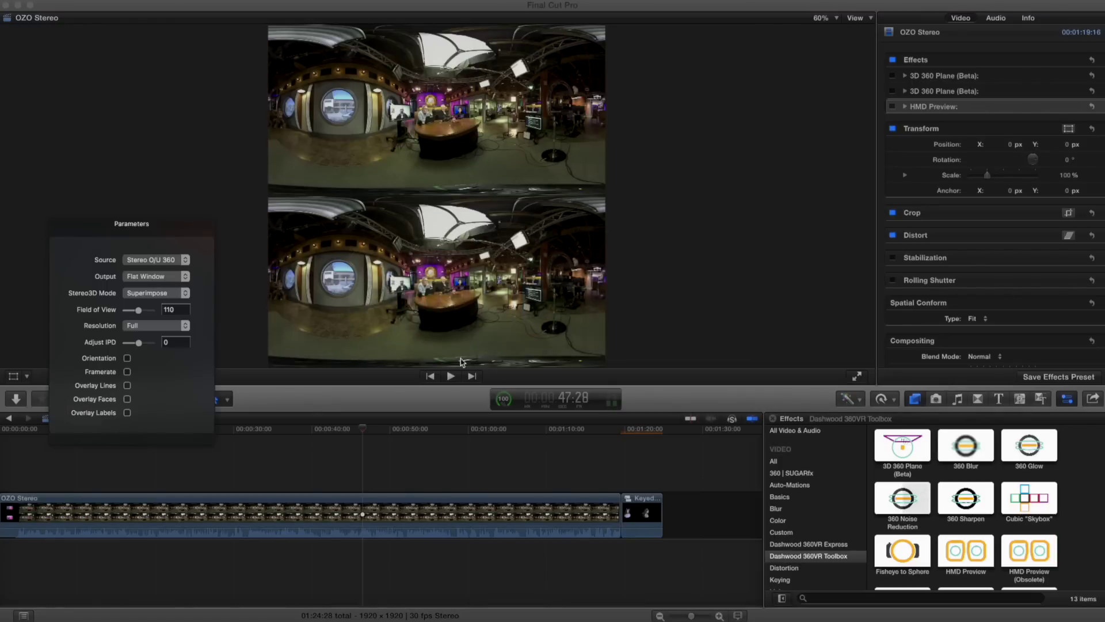
click(131, 3)
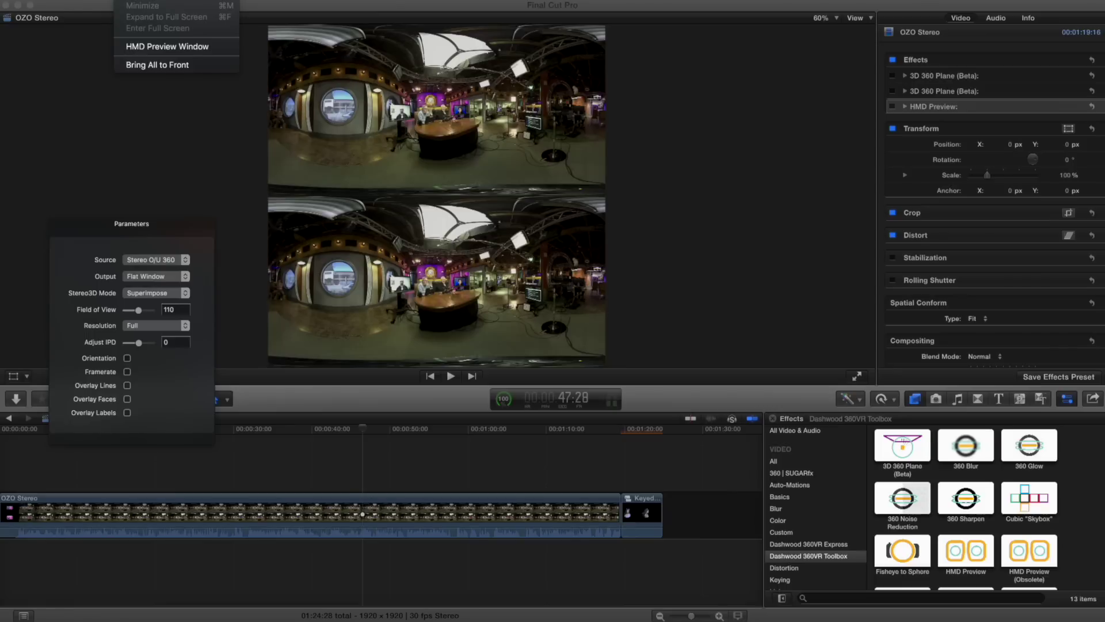
click(166, 50)
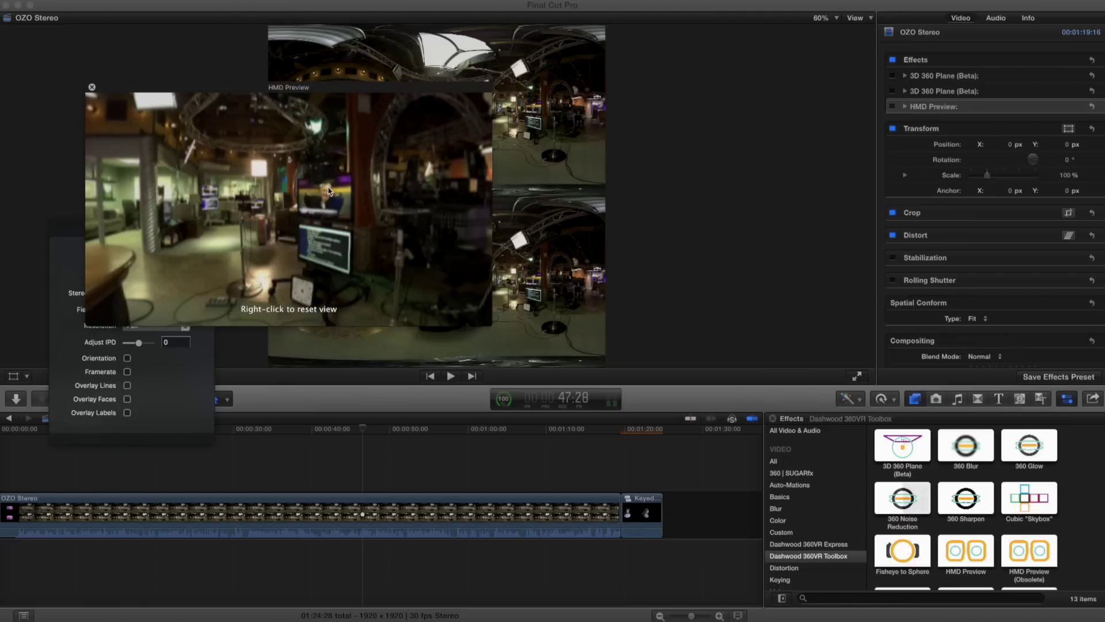
Step: Look around the studio toward the presenters' round table and central desk, then reset the view
drag(291, 192, 276, 196)
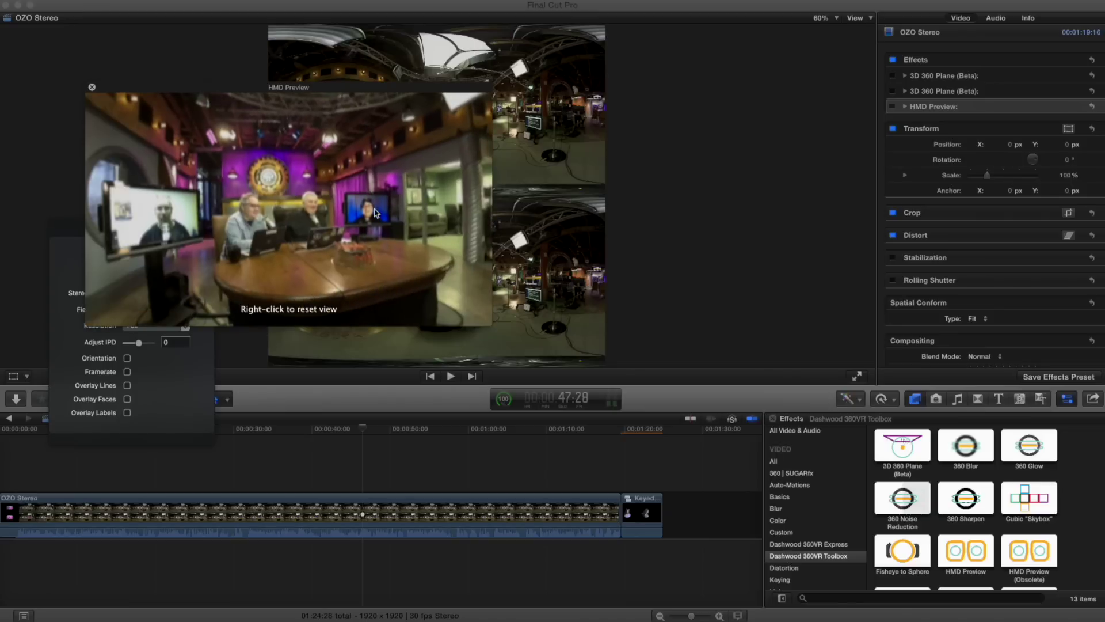
drag(260, 187, 311, 186)
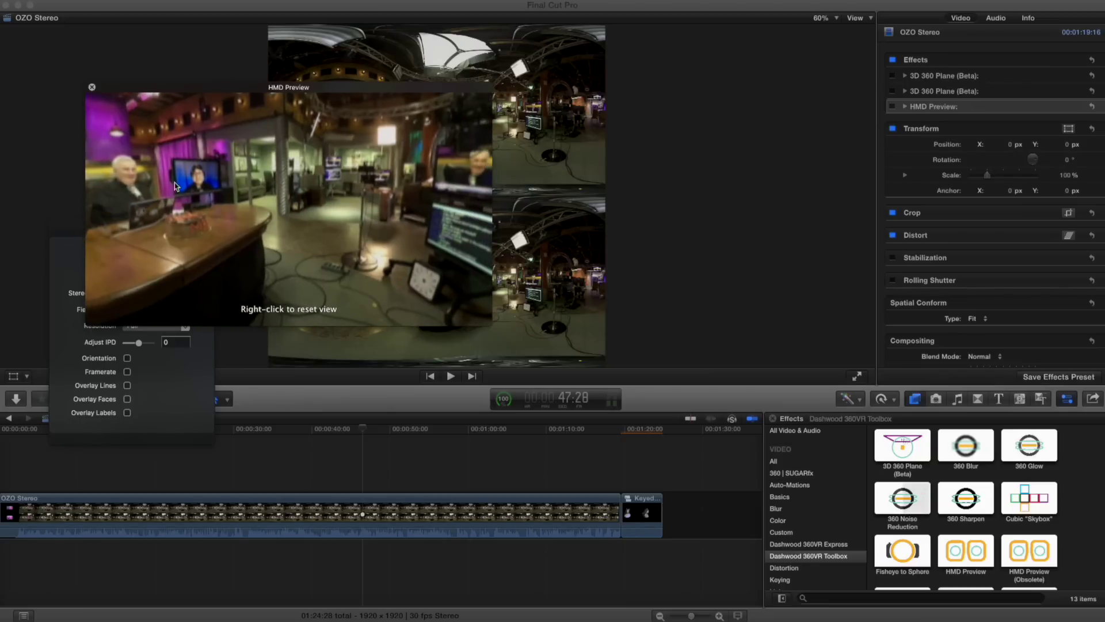
drag(202, 192, 489, 198)
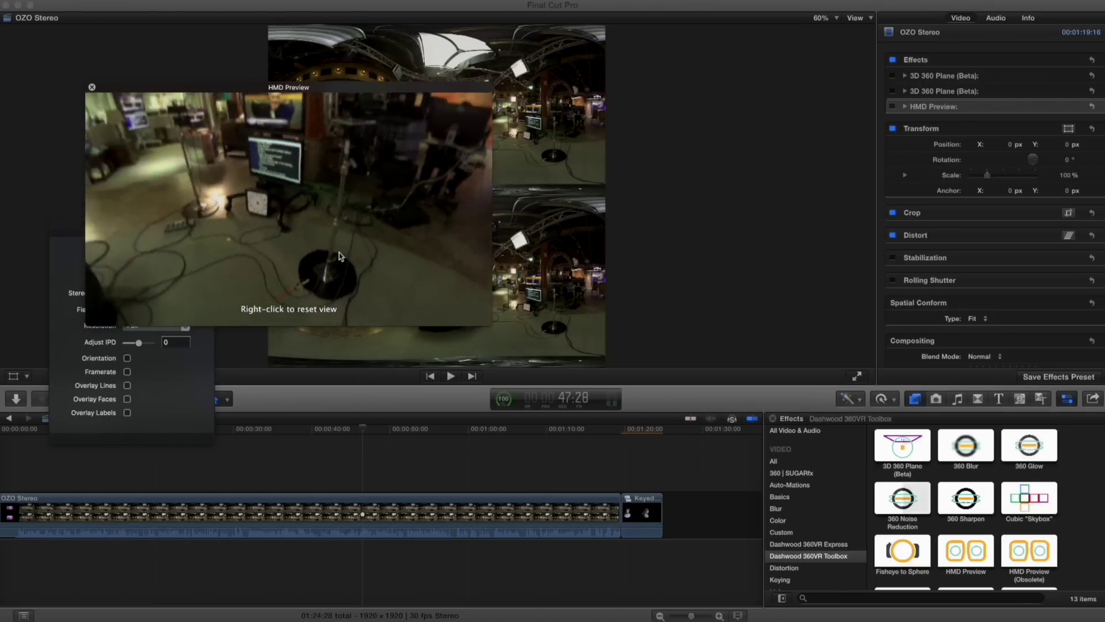
right_click(256, 211)
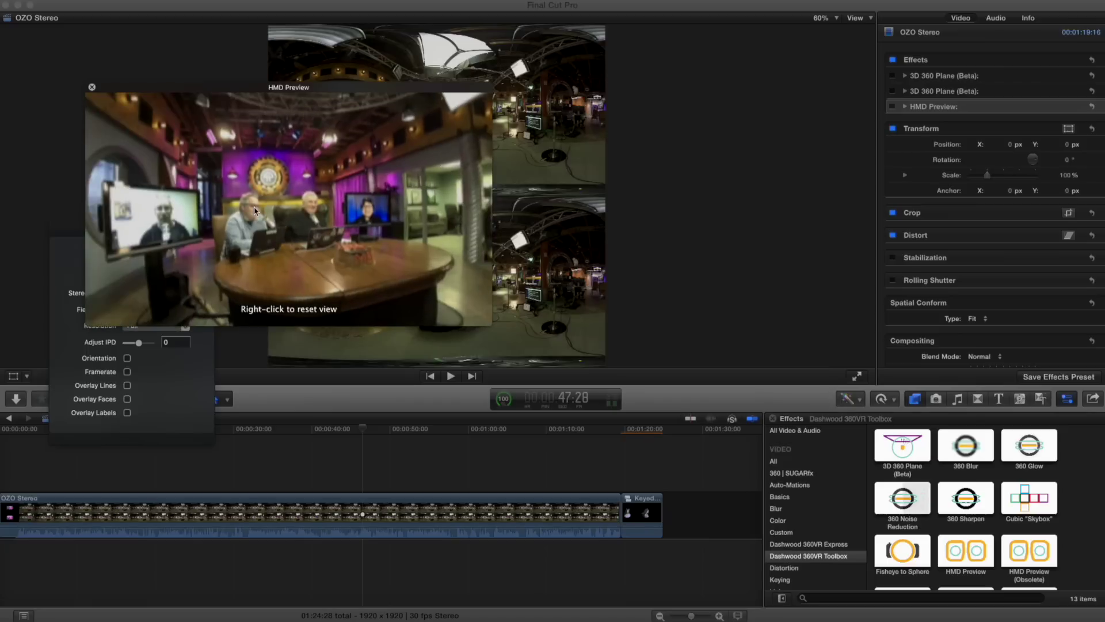
Step: Keep Stereo O/U 360 source and Flat Window output, then reset the preview to face straight ahead
click(160, 442)
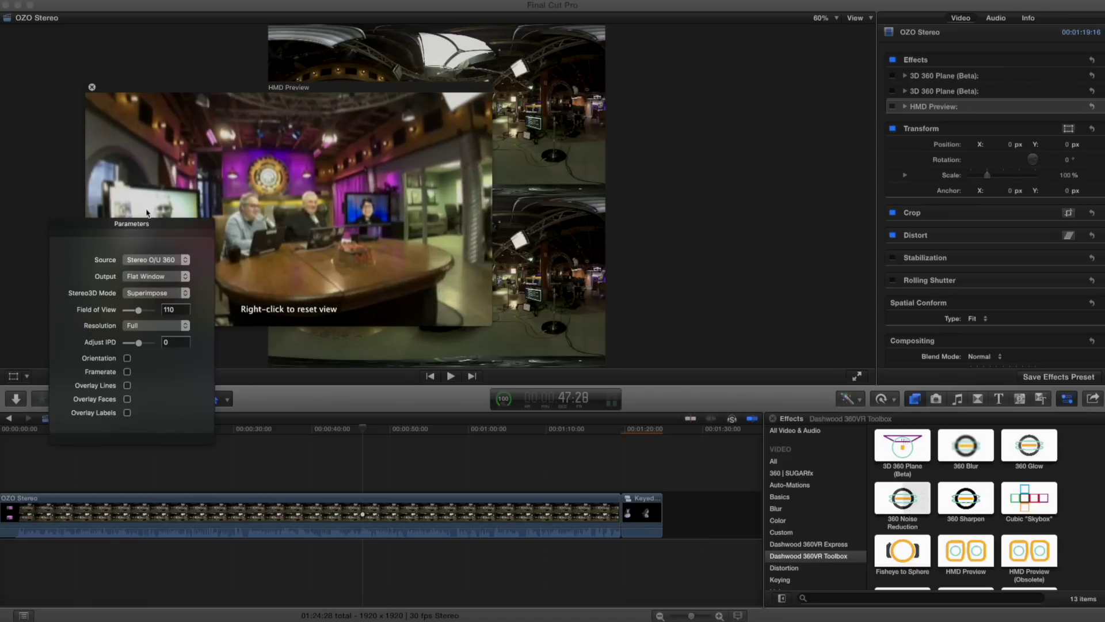
drag(160, 226, 173, 285)
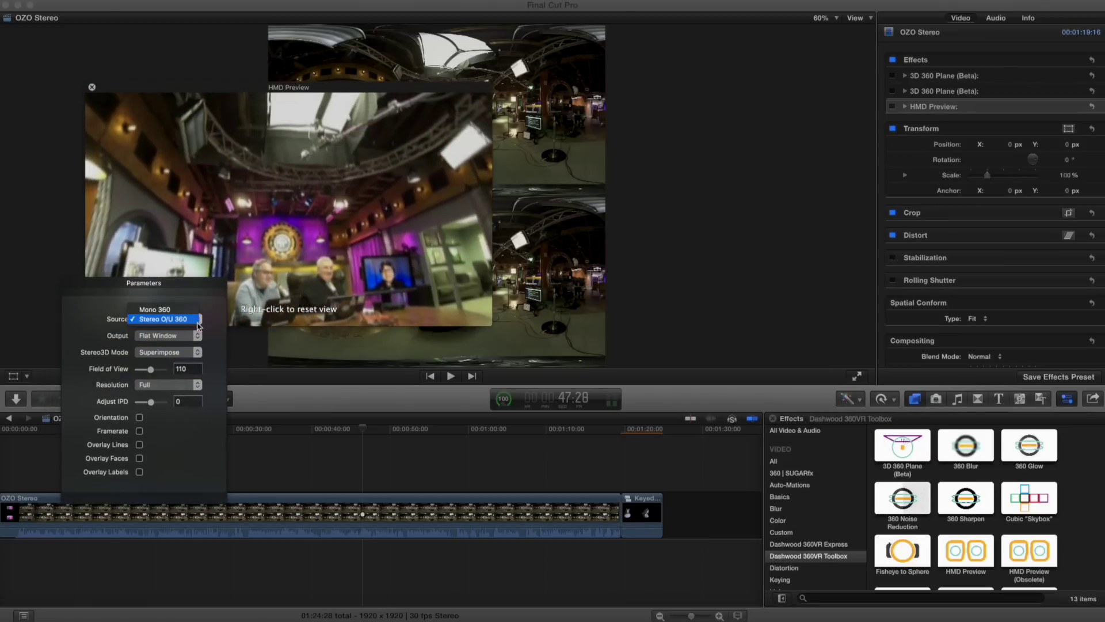
click(187, 319)
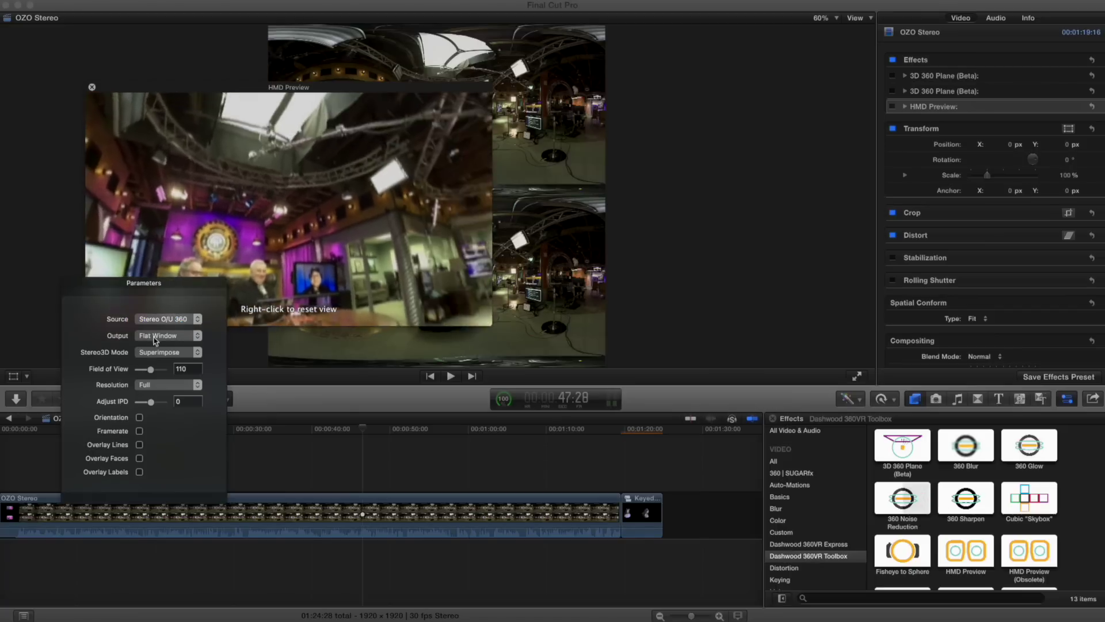
click(180, 335)
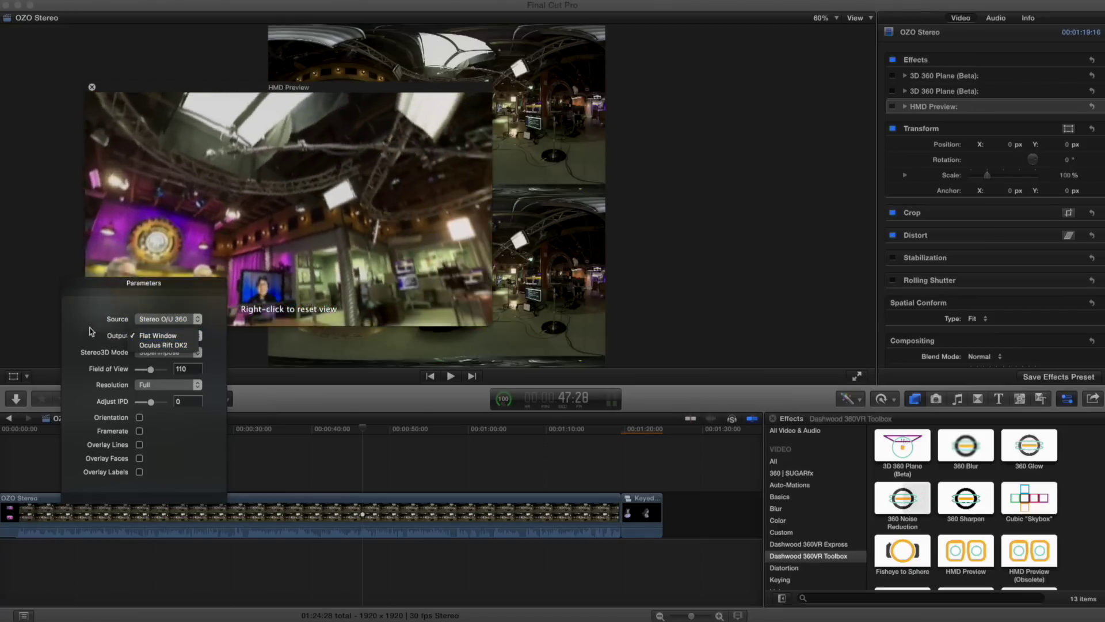
click(294, 216)
mouse_move(294, 216)
mouse_down()
mouse_move(215, 216)
mouse_move(261, 217)
mouse_move(247, 227)
mouse_move(300, 197)
mouse_move(204, 290)
mouse_move(299, 210)
mouse_up()
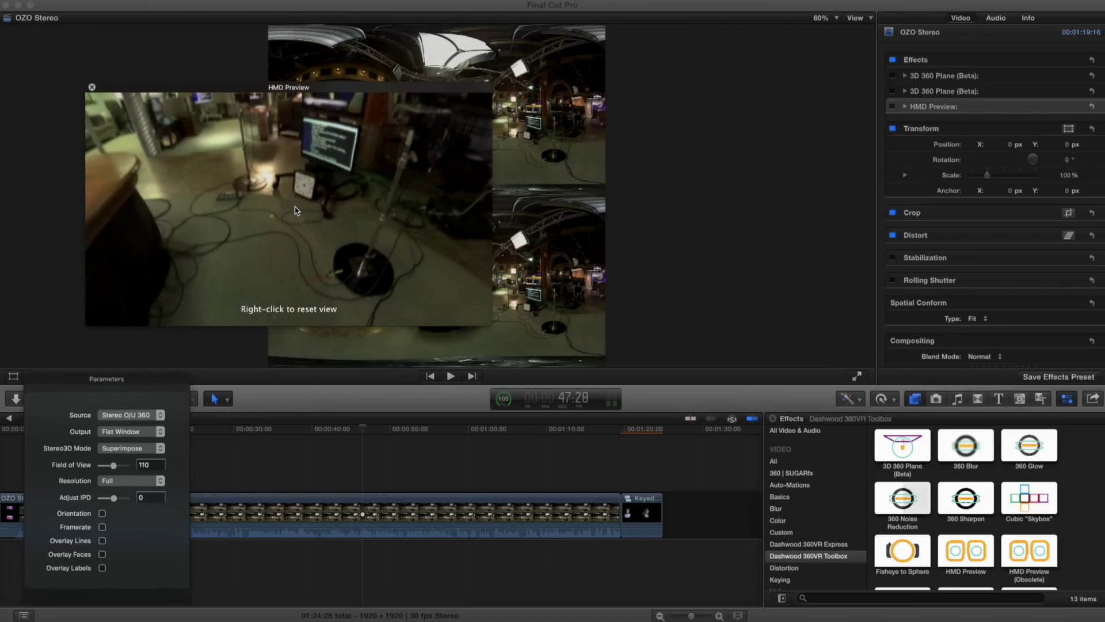
right_click(258, 189)
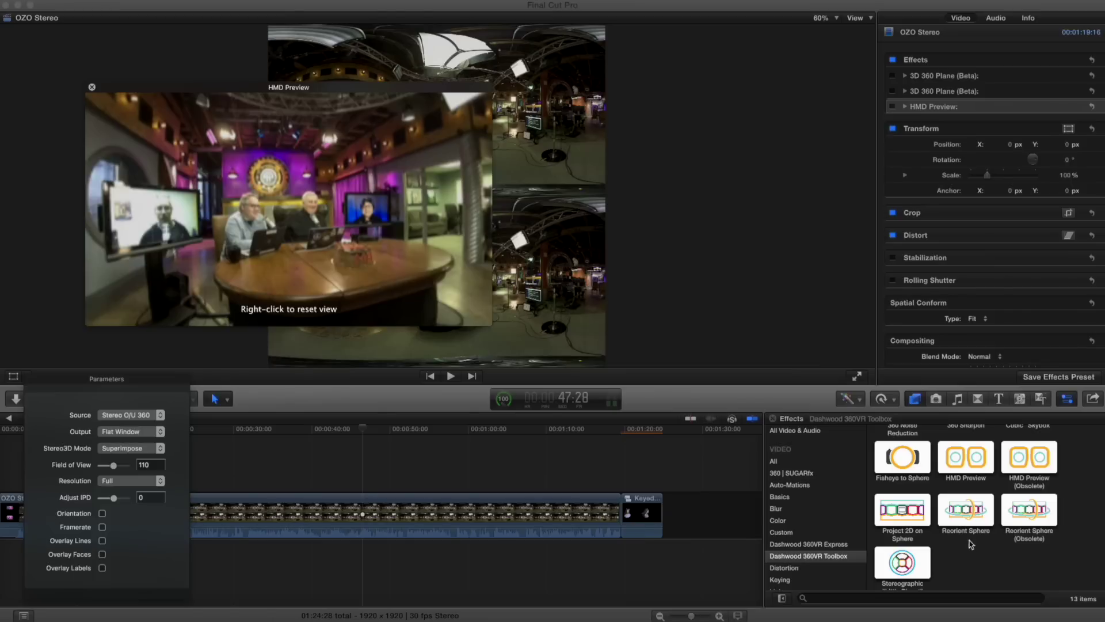
Step: Close the preview settings and park the playhead at 48:01 in the studio clip
scroll(971, 544, up, 5)
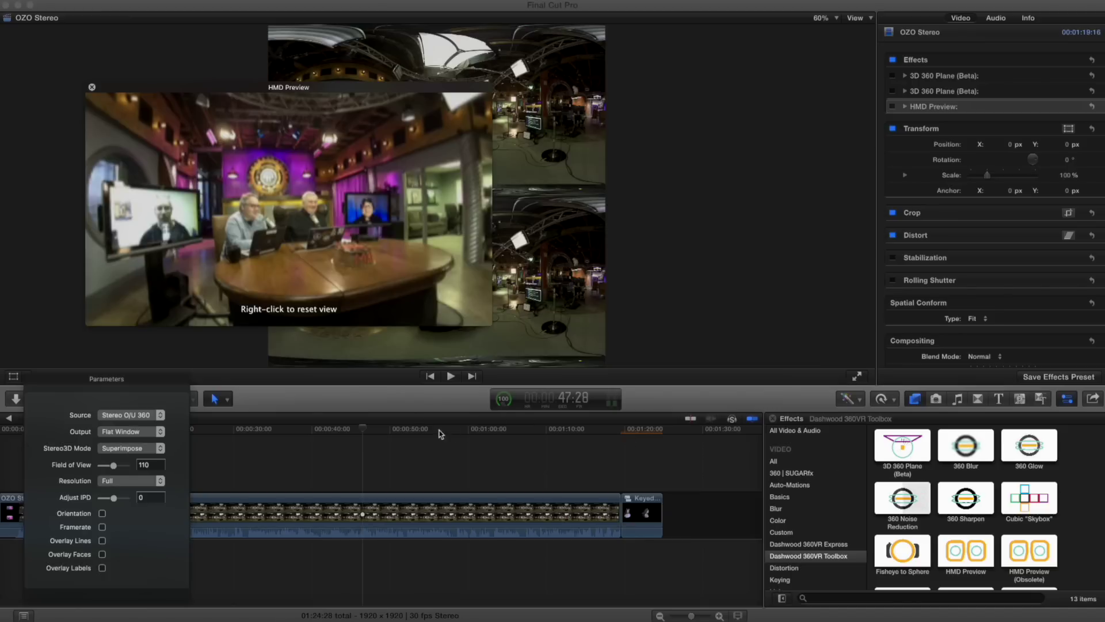
click(381, 433)
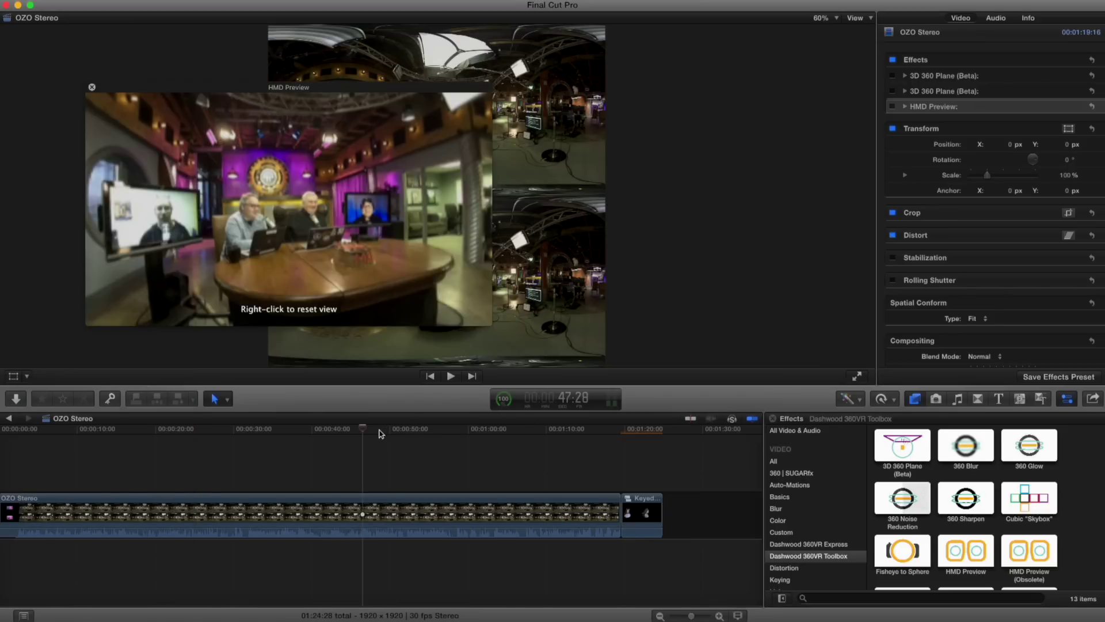
click(374, 432)
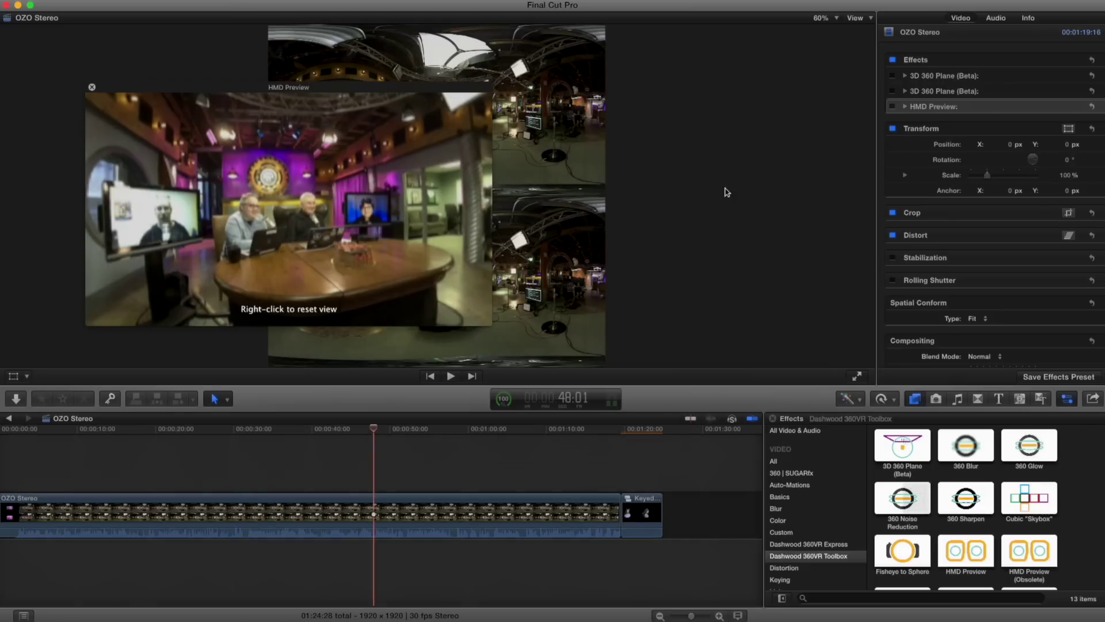
Step: Enable the first 3D 360 Plane (Beta) effect and move the HMD Preview lower
click(905, 76)
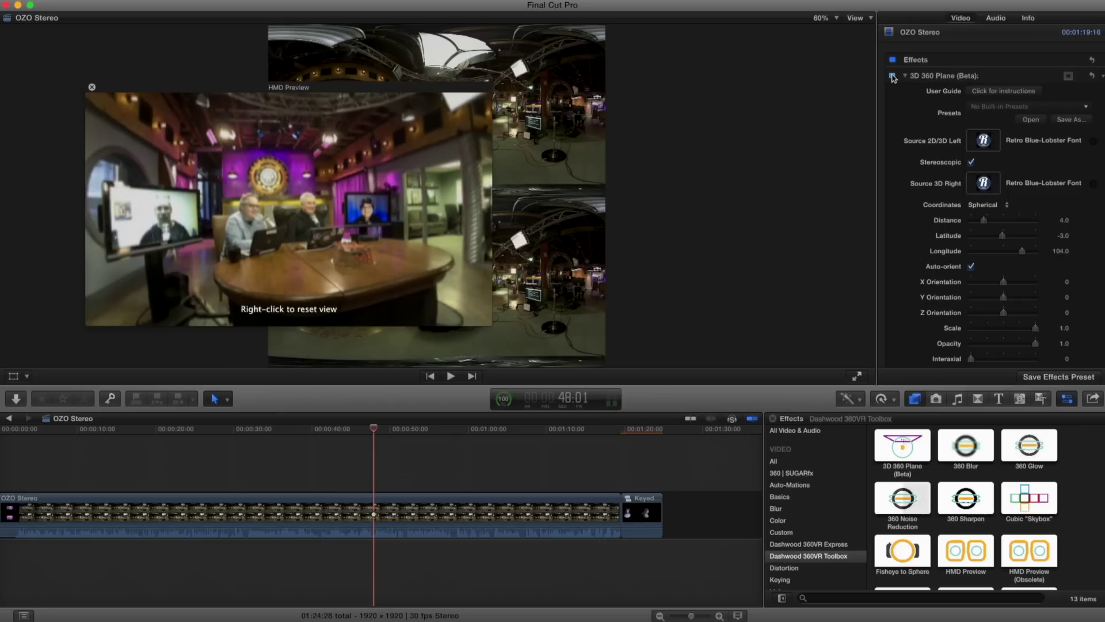
drag(331, 88, 316, 302)
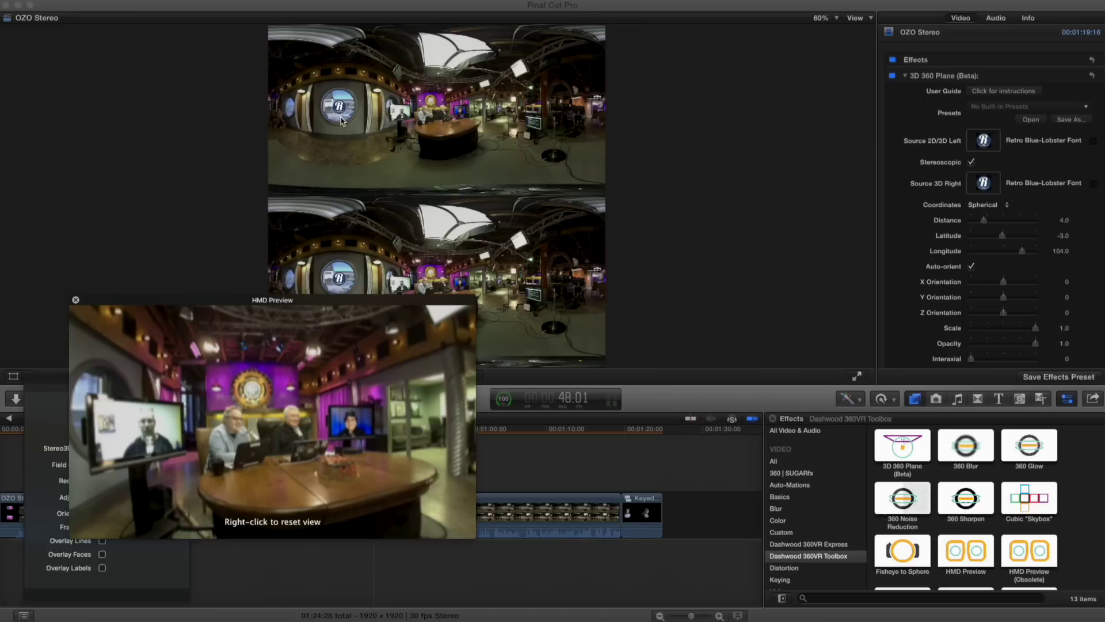
Step: Reposition the HMD Preview and jump to earlier points to check the R logo in the round window
drag(432, 305, 739, 278)
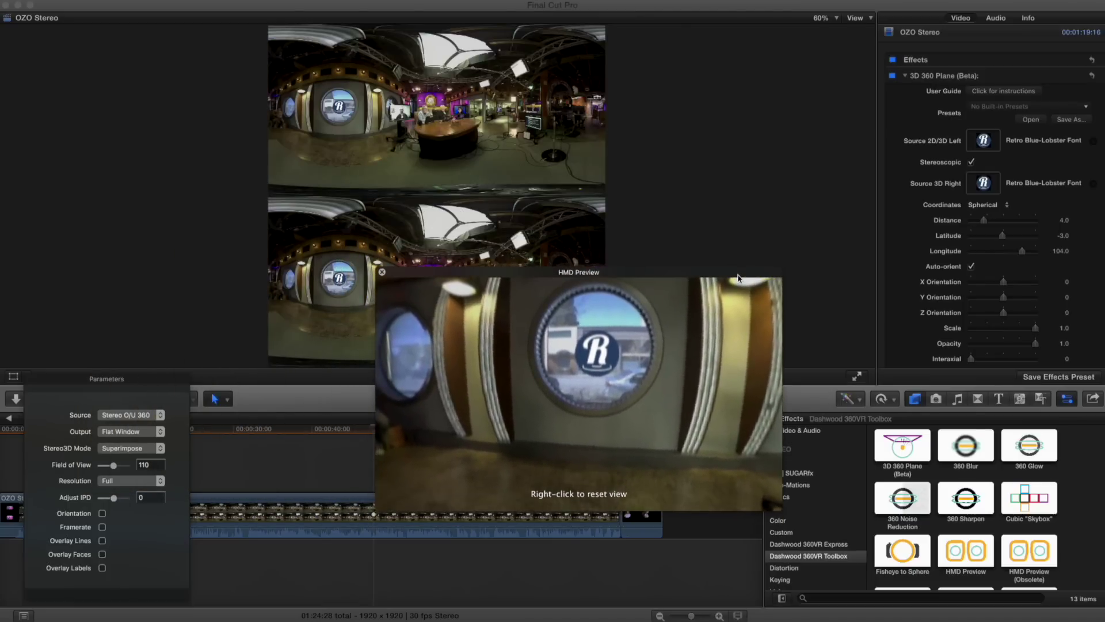
click(329, 430)
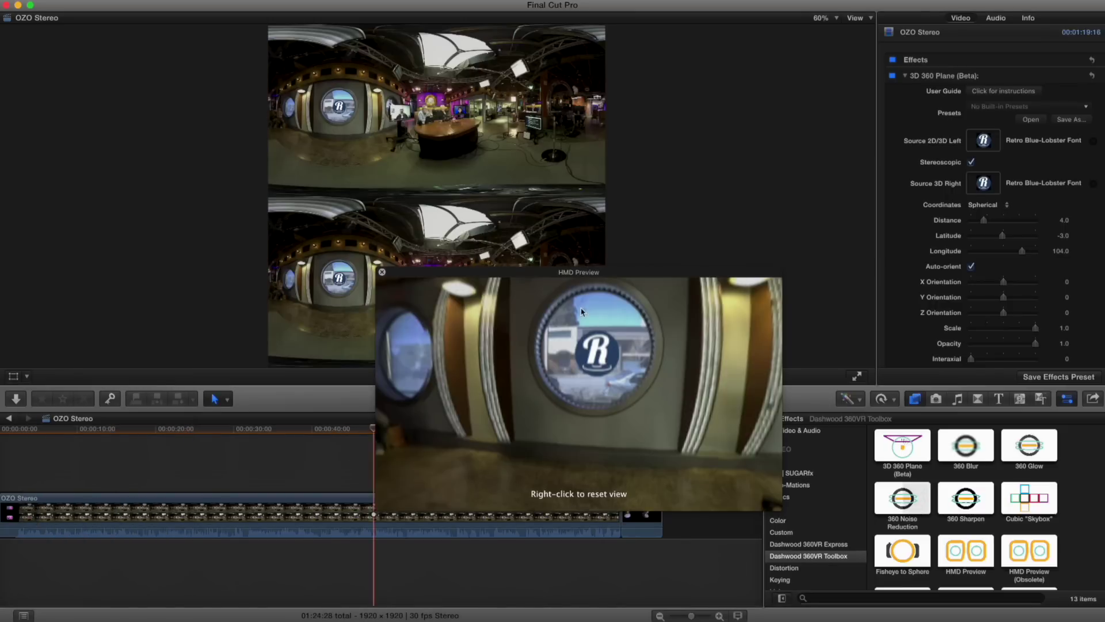
drag(624, 274, 372, 236)
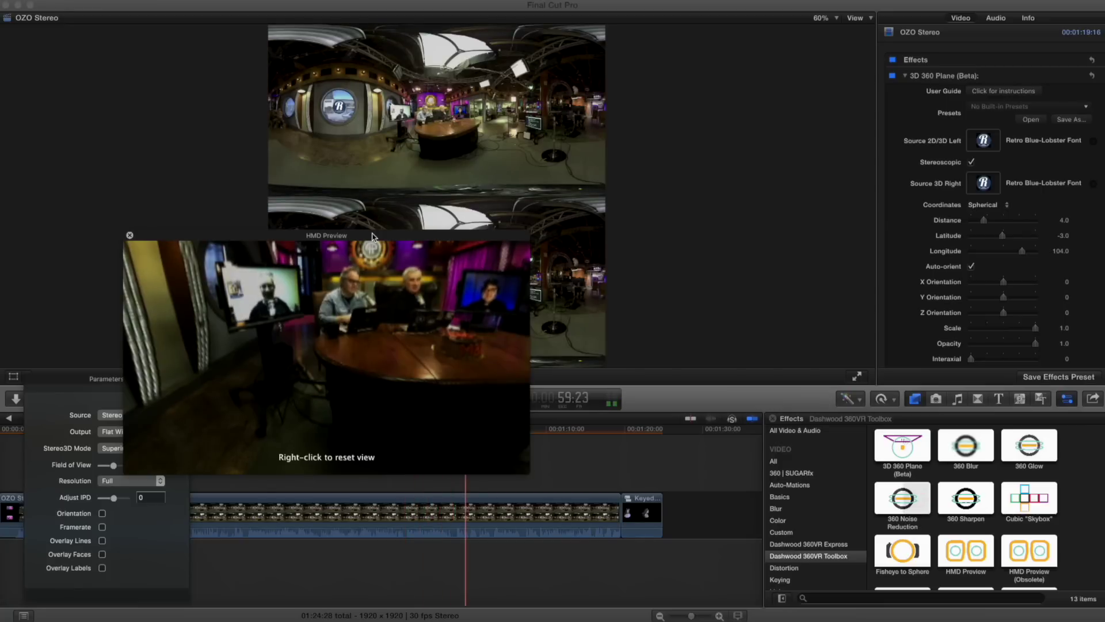
drag(372, 235, 633, 281)
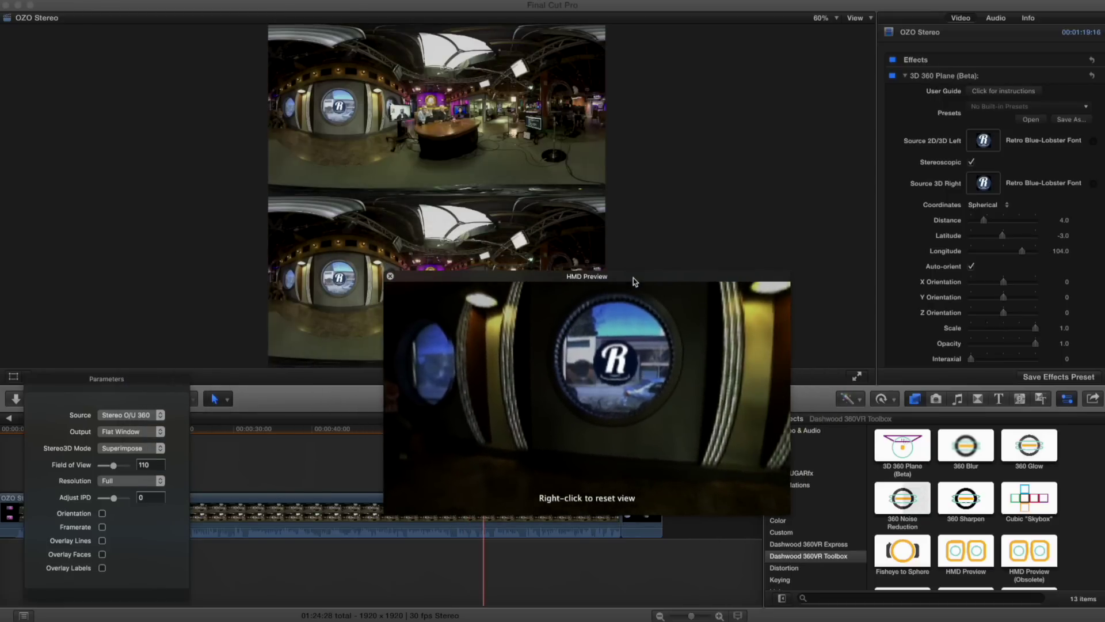
click(339, 402)
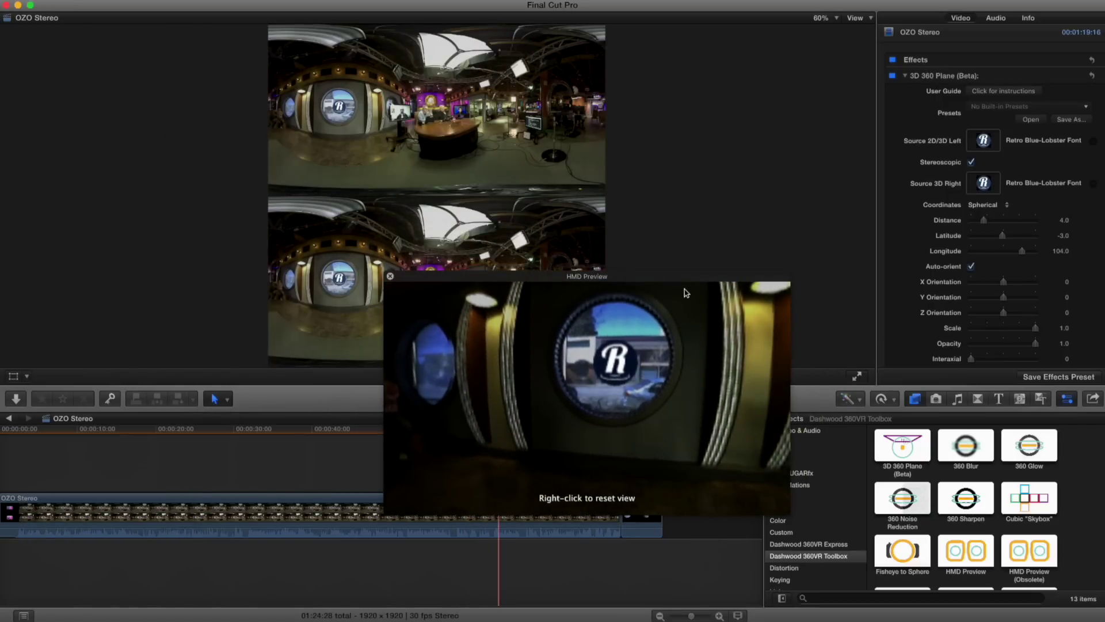
drag(686, 277, 661, 265)
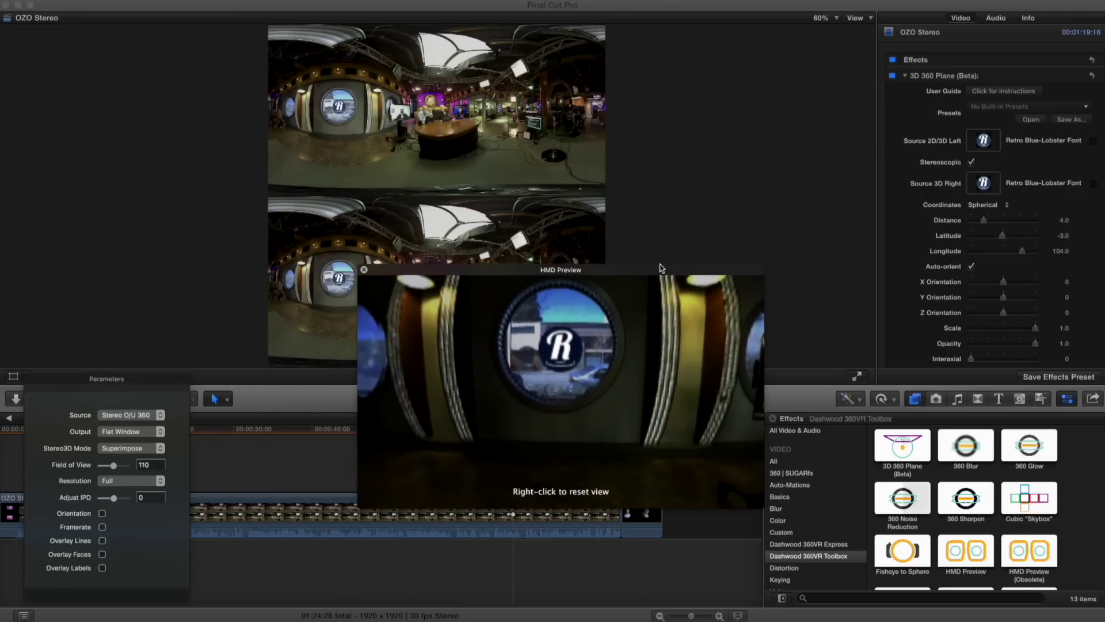
click(256, 430)
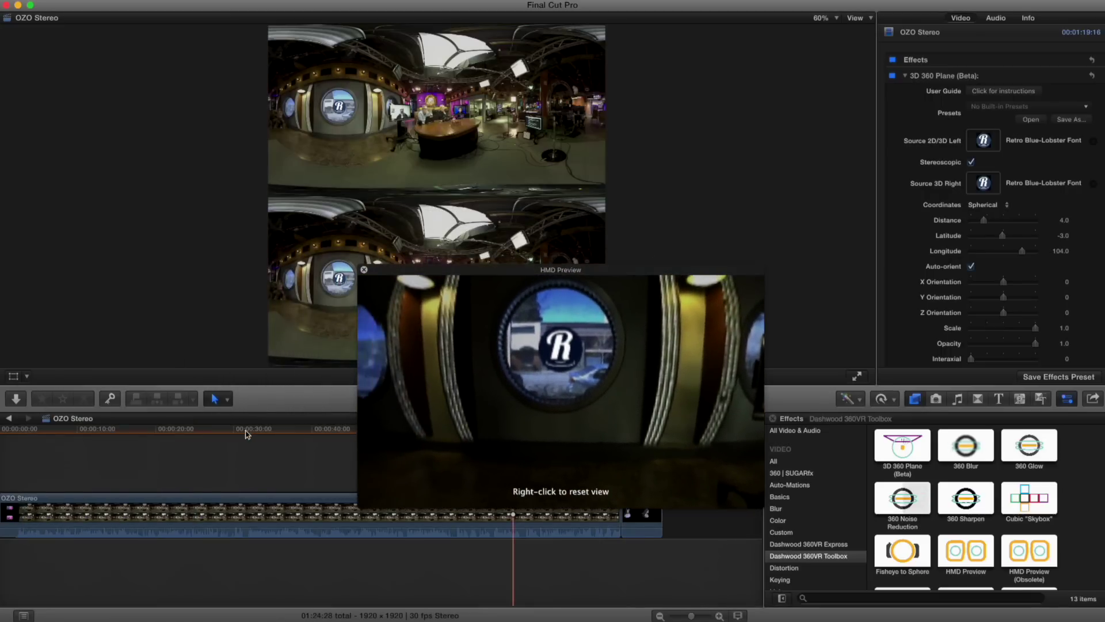
click(246, 431)
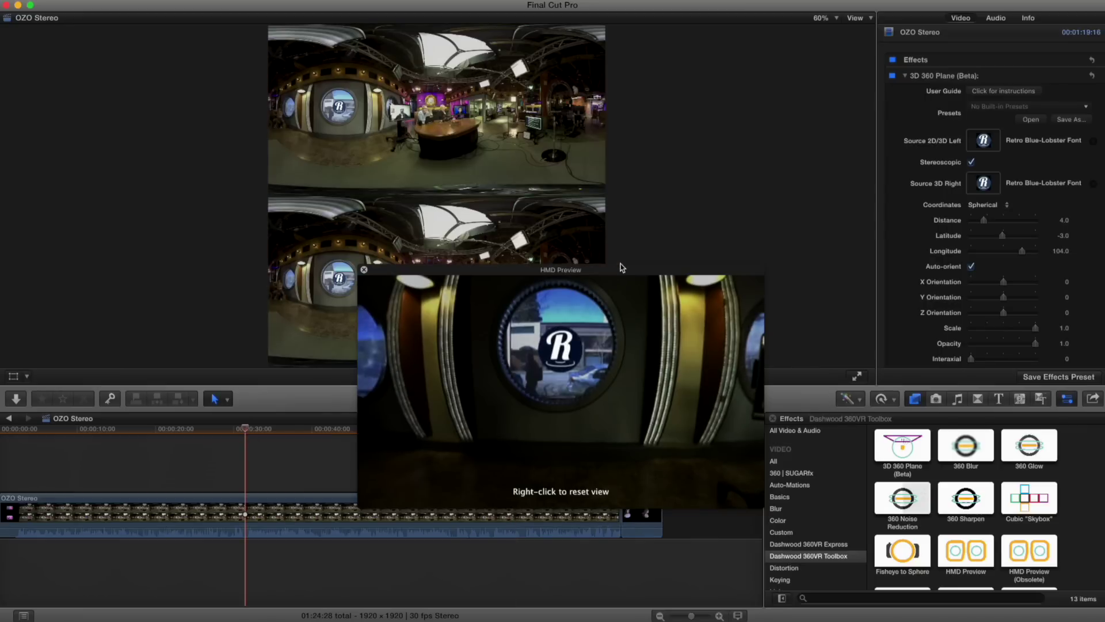
drag(622, 270, 401, 165)
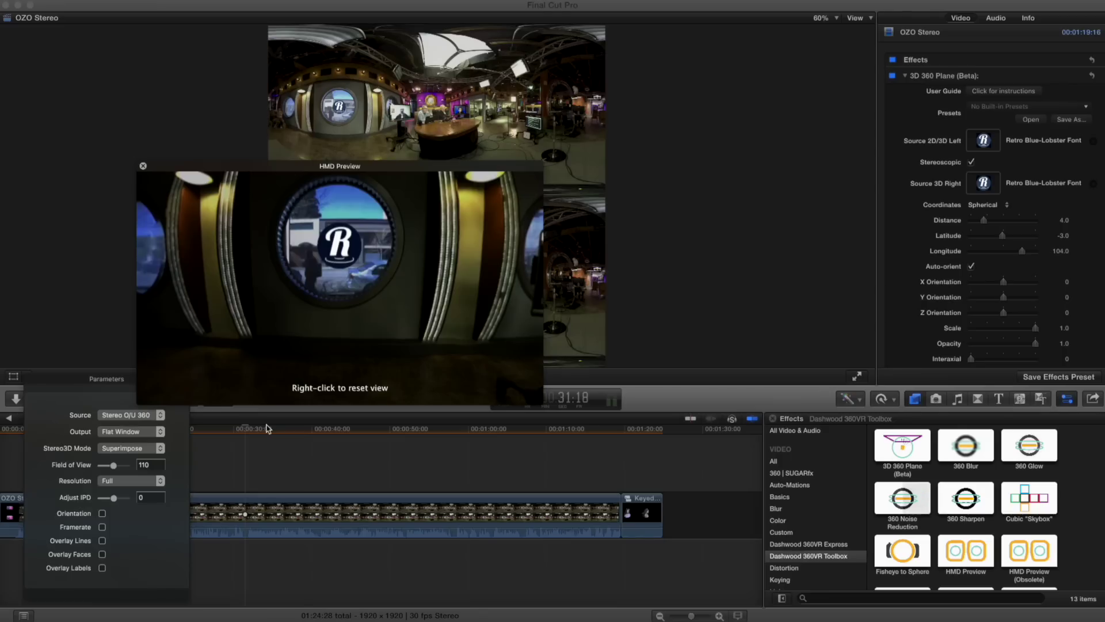
Step: Open the Keyed Rachel compound clip and view its keyed, circle-masked footage two seconds in
click(643, 431)
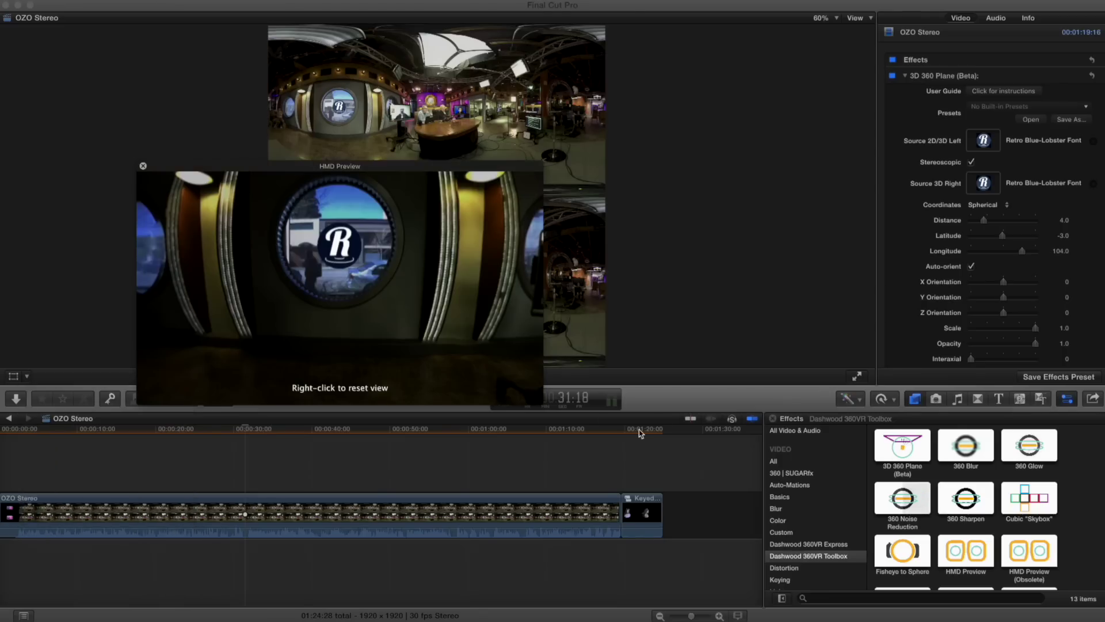
click(642, 430)
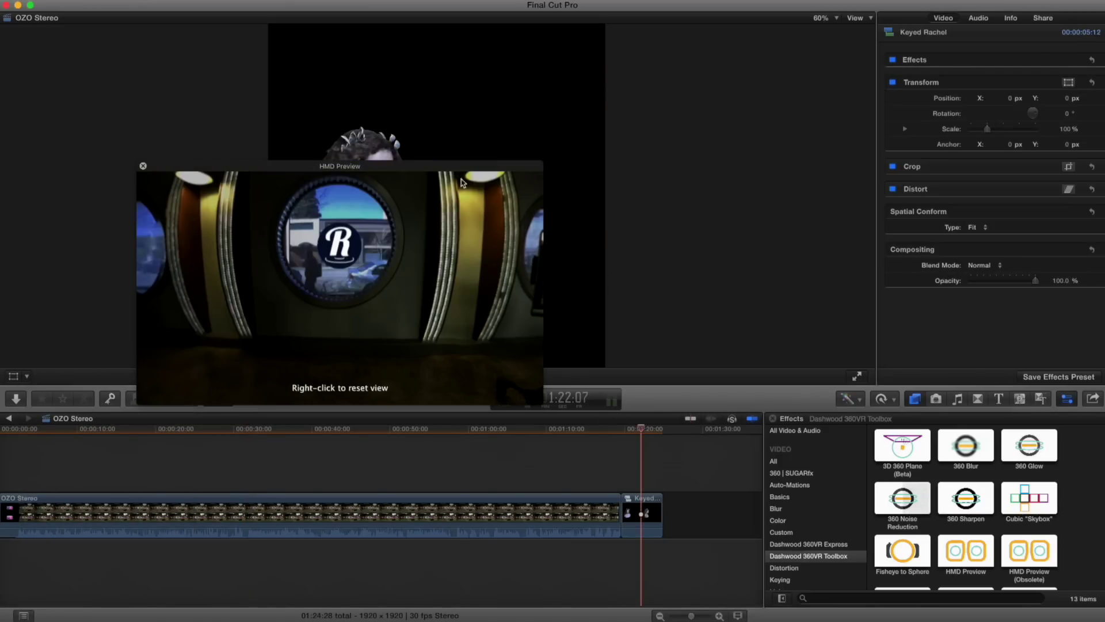
drag(471, 170, 332, 373)
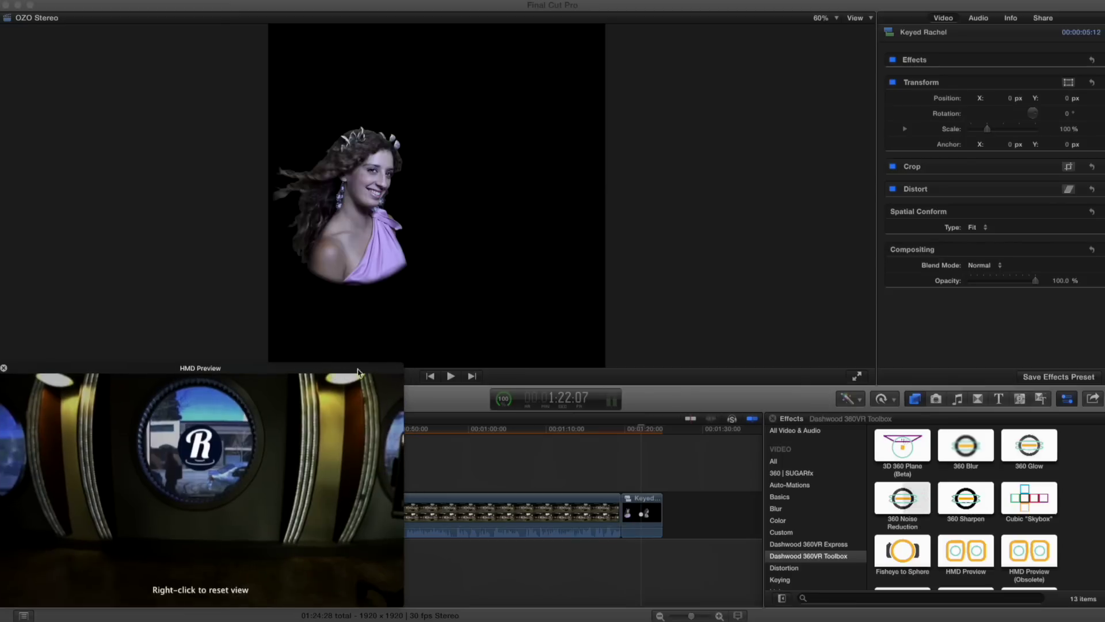
drag(373, 369, 1073, 131)
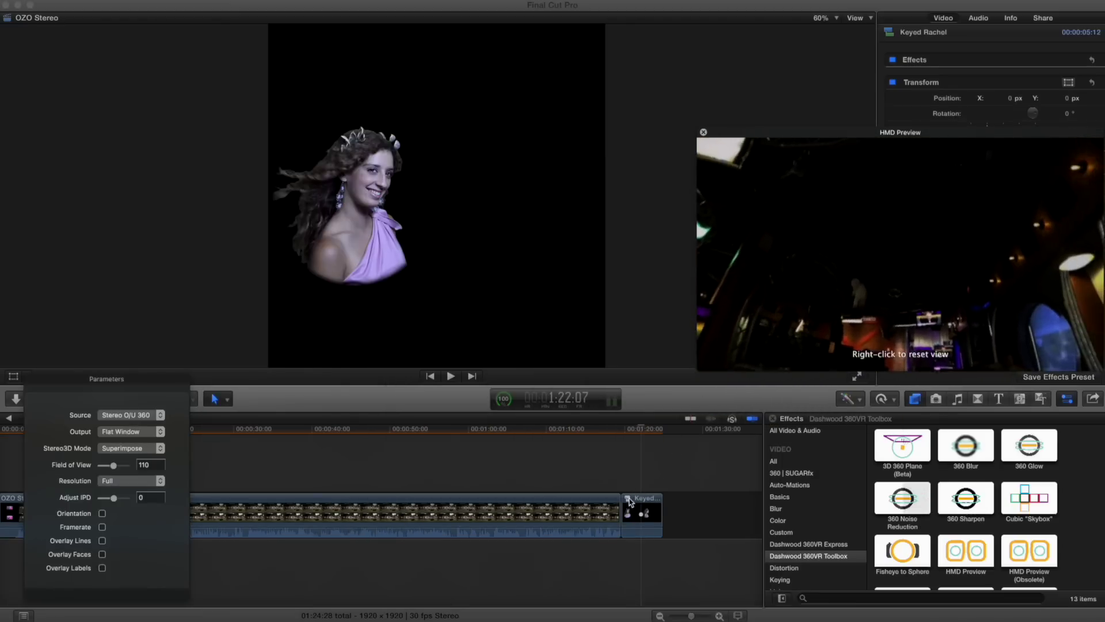
double_click(630, 502)
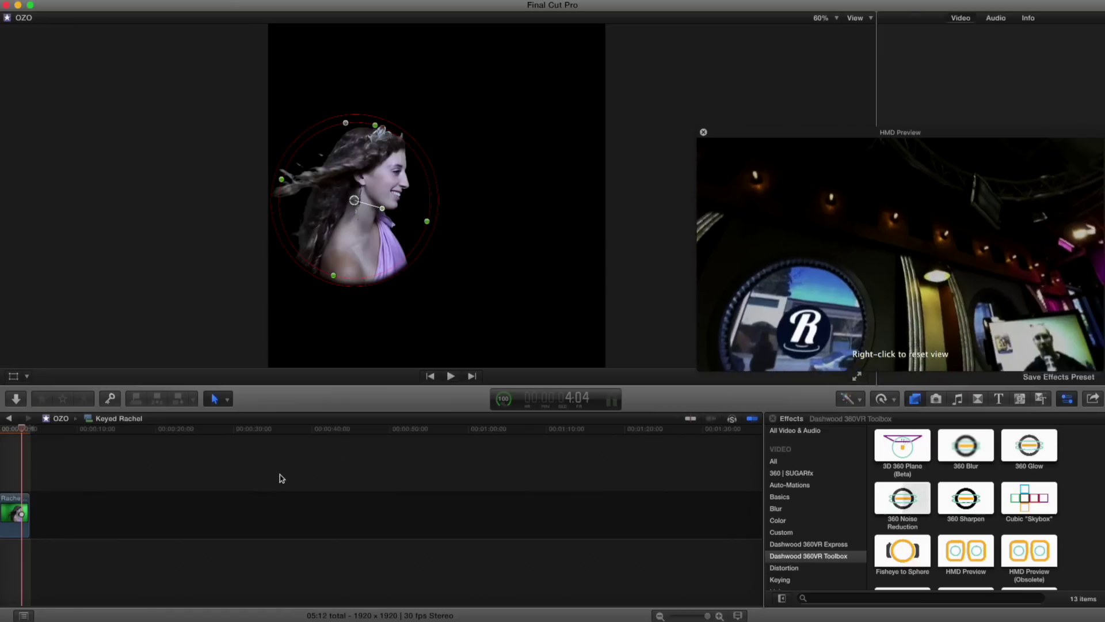
click(281, 430)
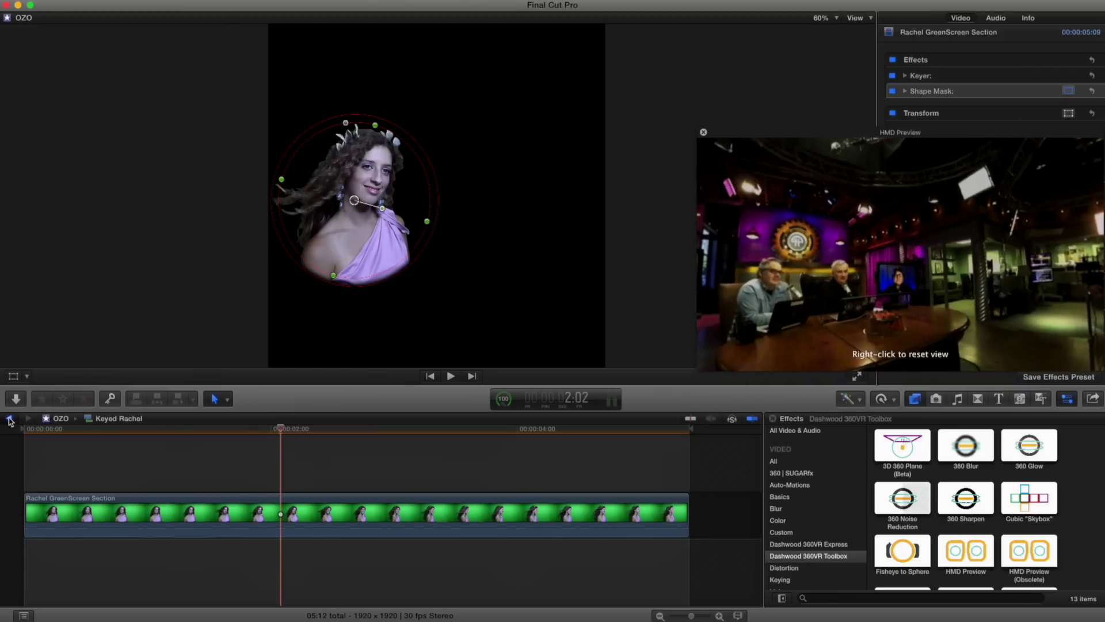
click(60, 417)
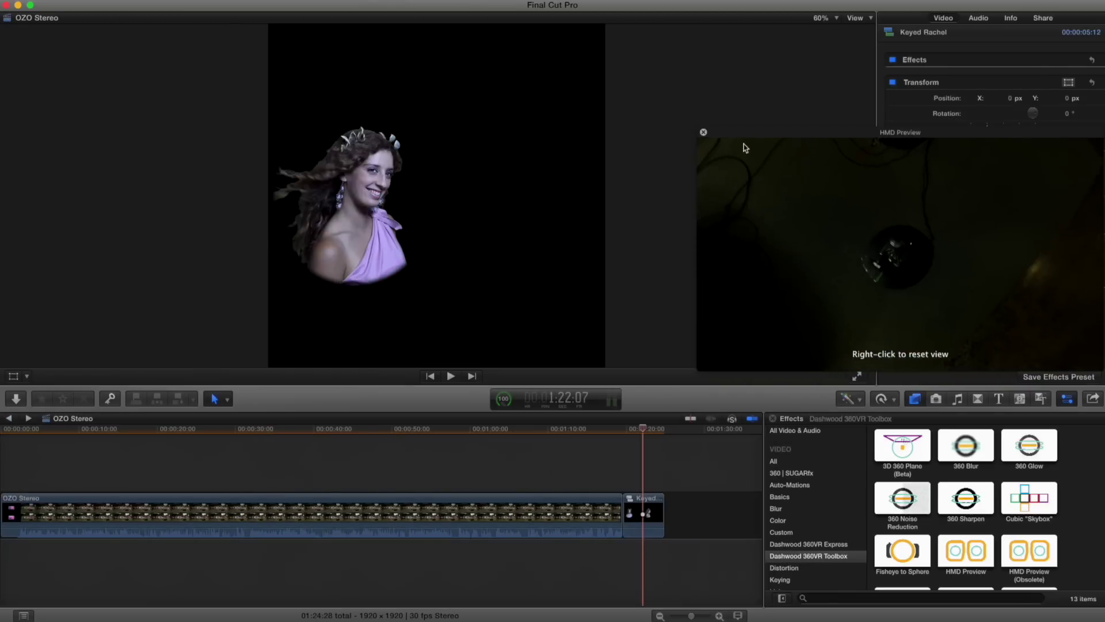
Step: Select the OZO Stereo clip and collapse the first 3D 360 Plane effect to reveal the Keyed Rachel one
drag(758, 136, 160, 274)
drag(288, 368, 392, 484)
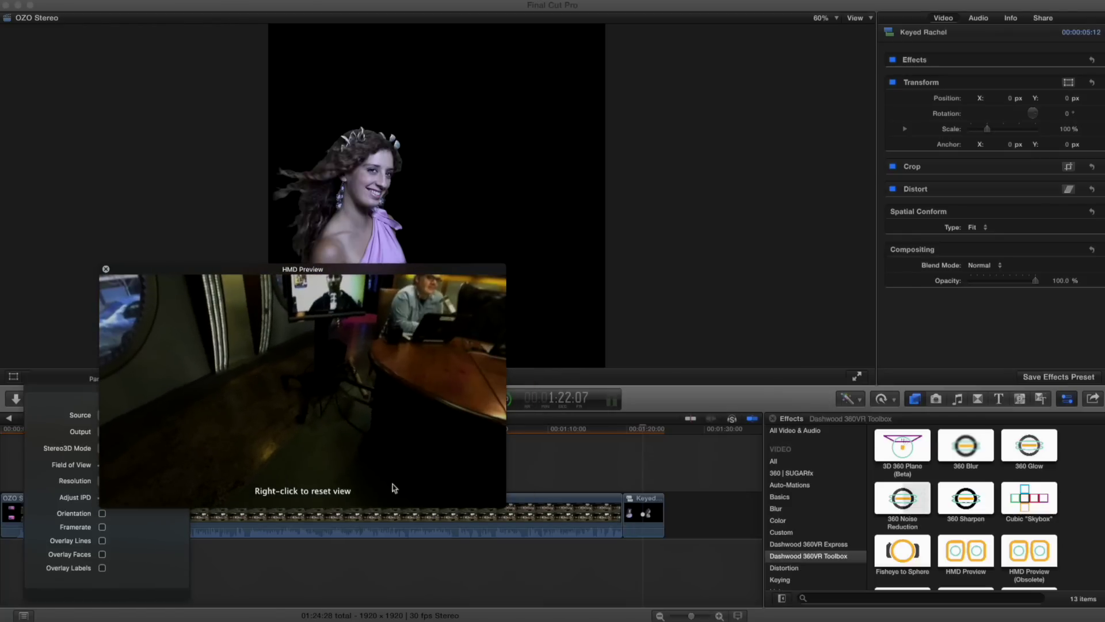
drag(351, 398, 353, 401)
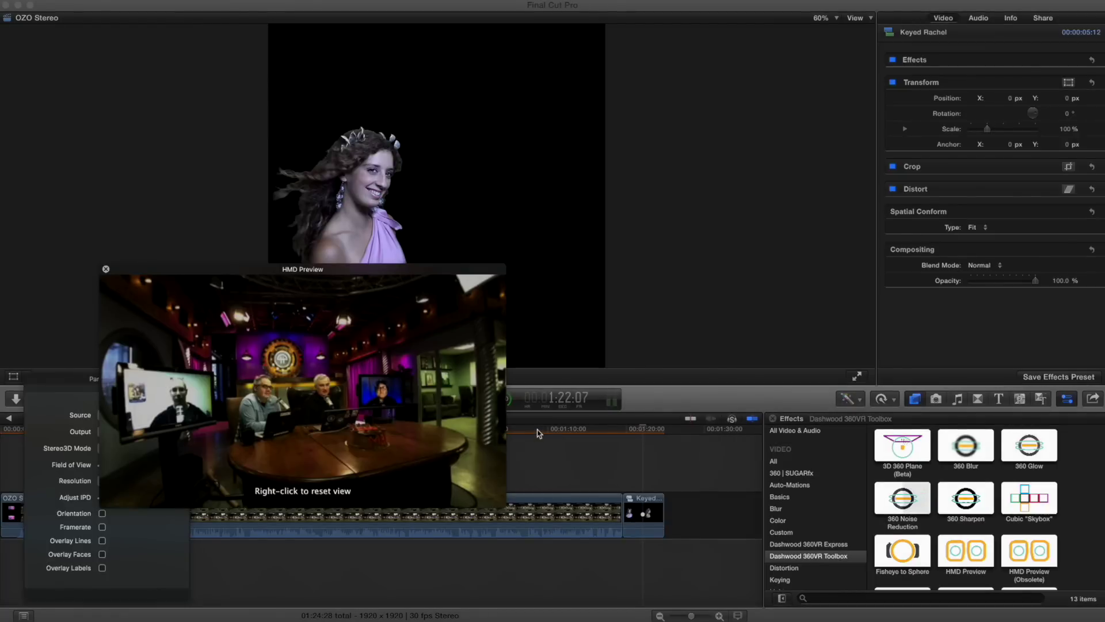
click(950, 17)
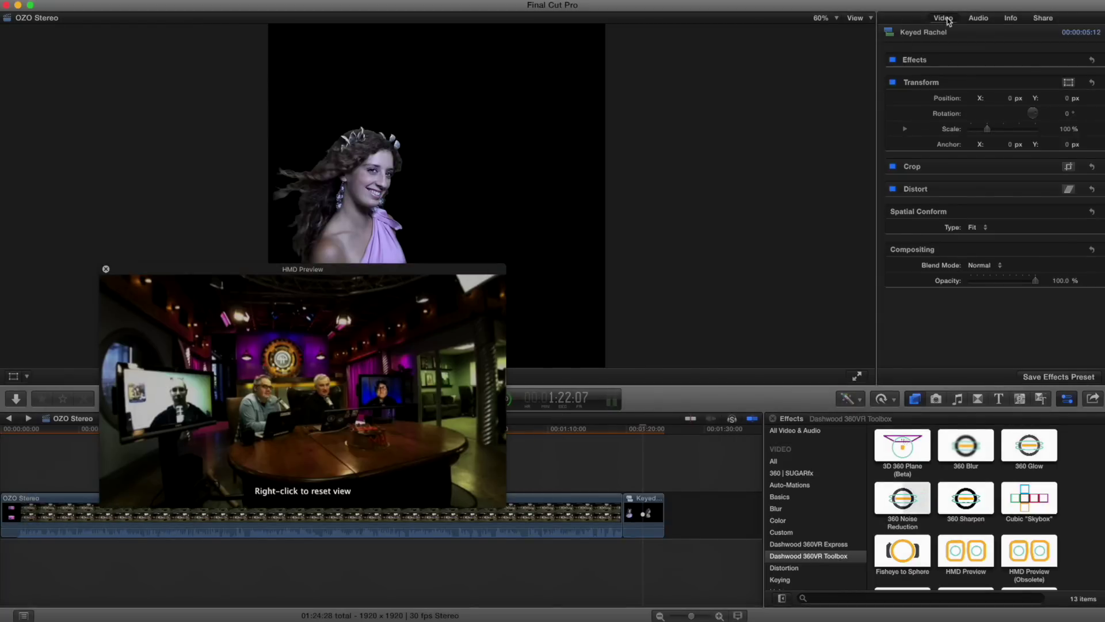
click(533, 428)
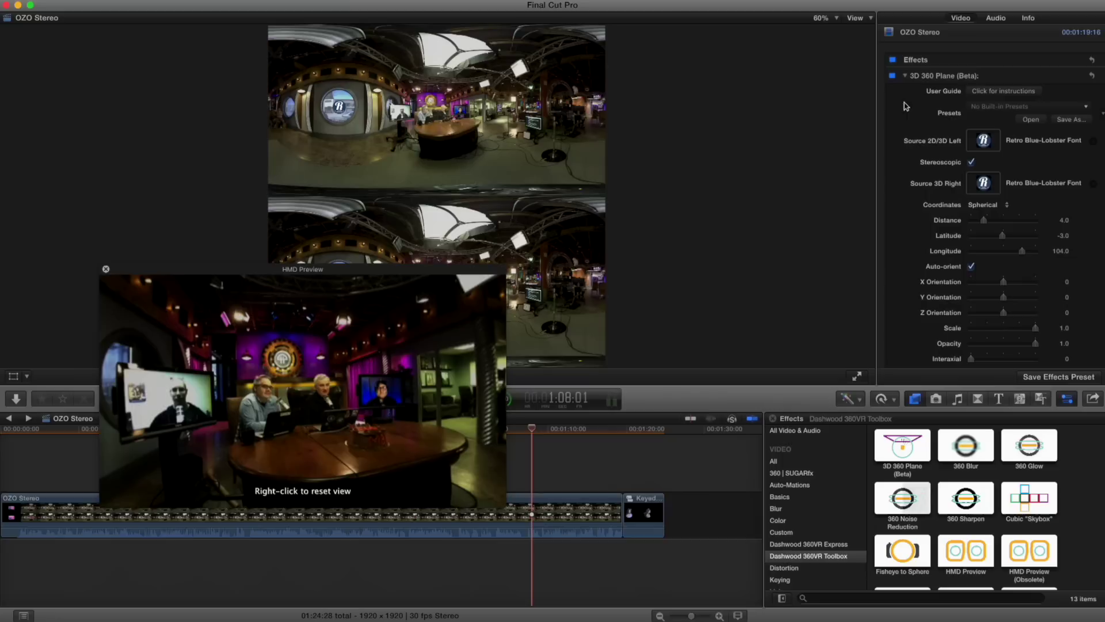
click(906, 77)
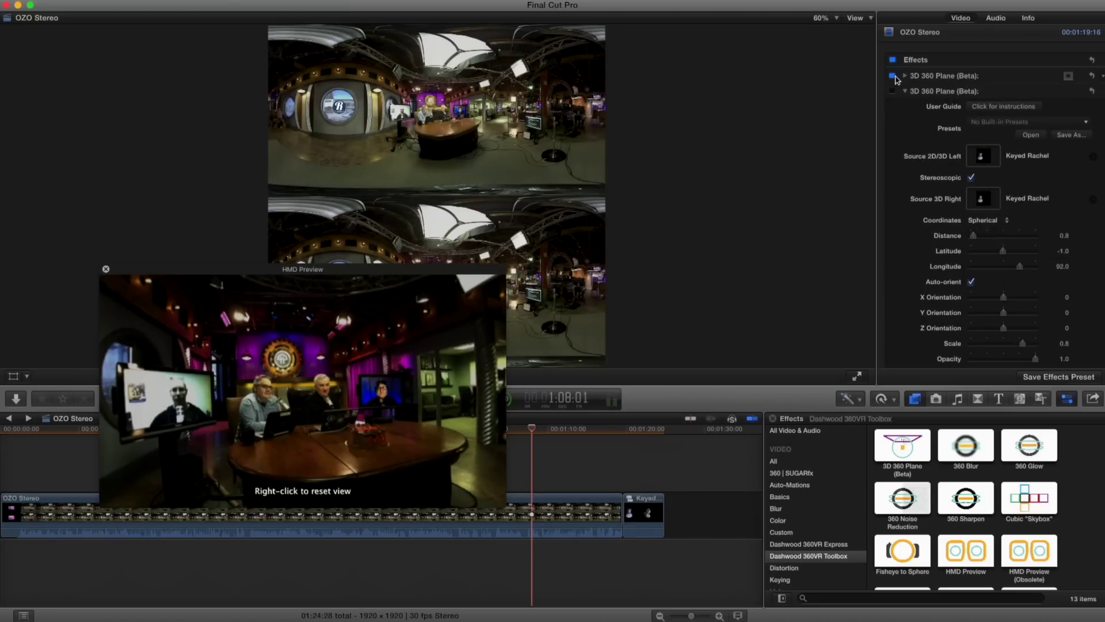
Step: Turn off the logo's 3D 360 Plane effect and turn on the Keyed Rachel effect
click(892, 76)
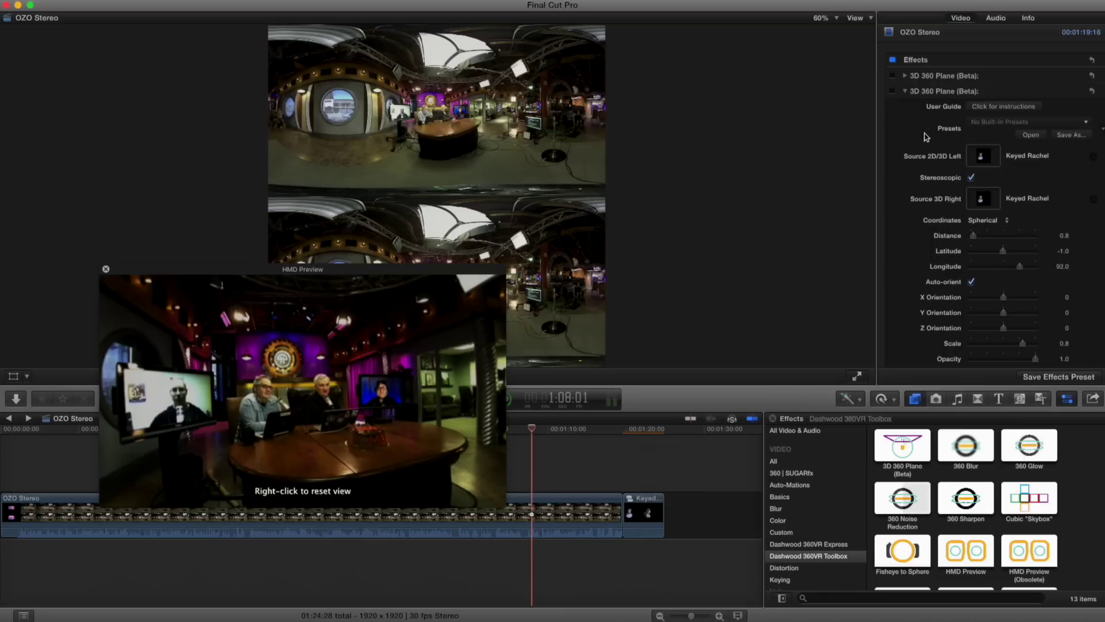
click(892, 91)
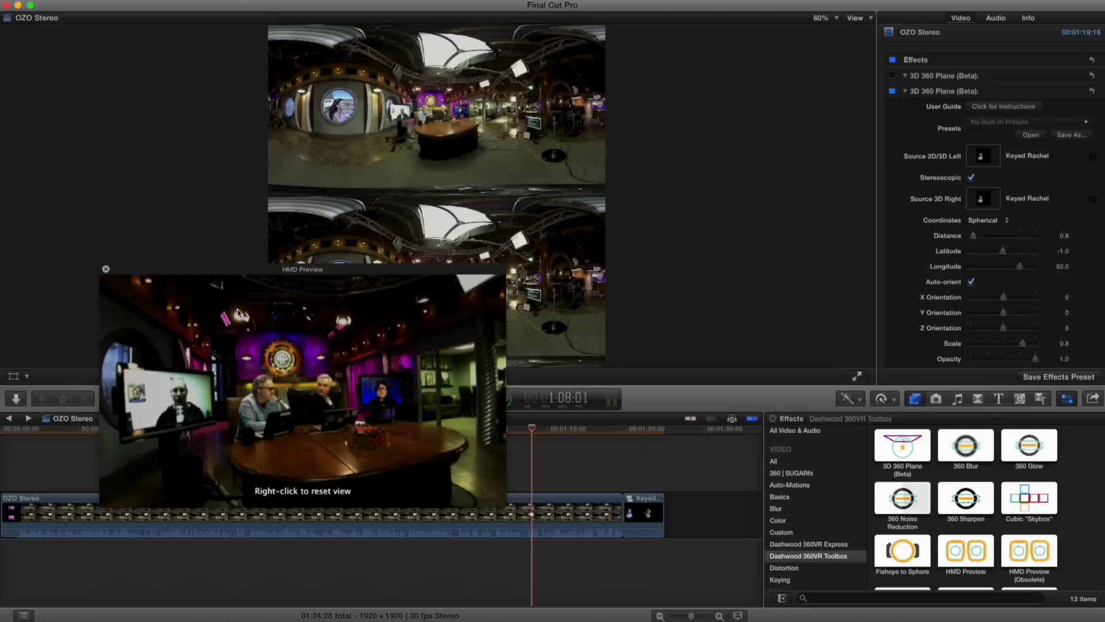
drag(237, 274, 548, 235)
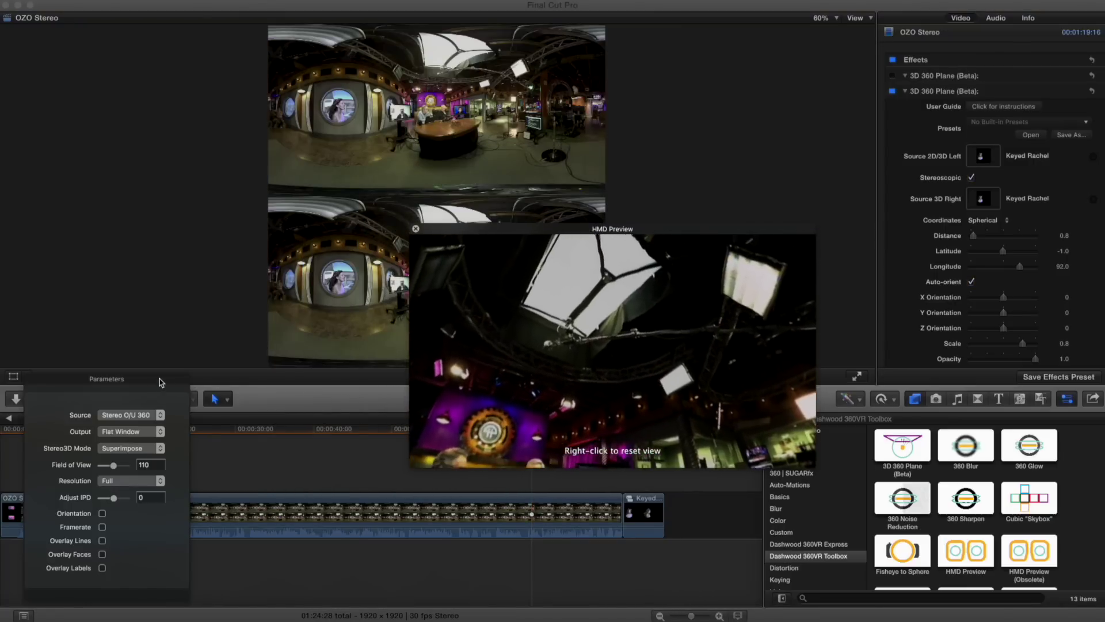
drag(162, 381, 252, 177)
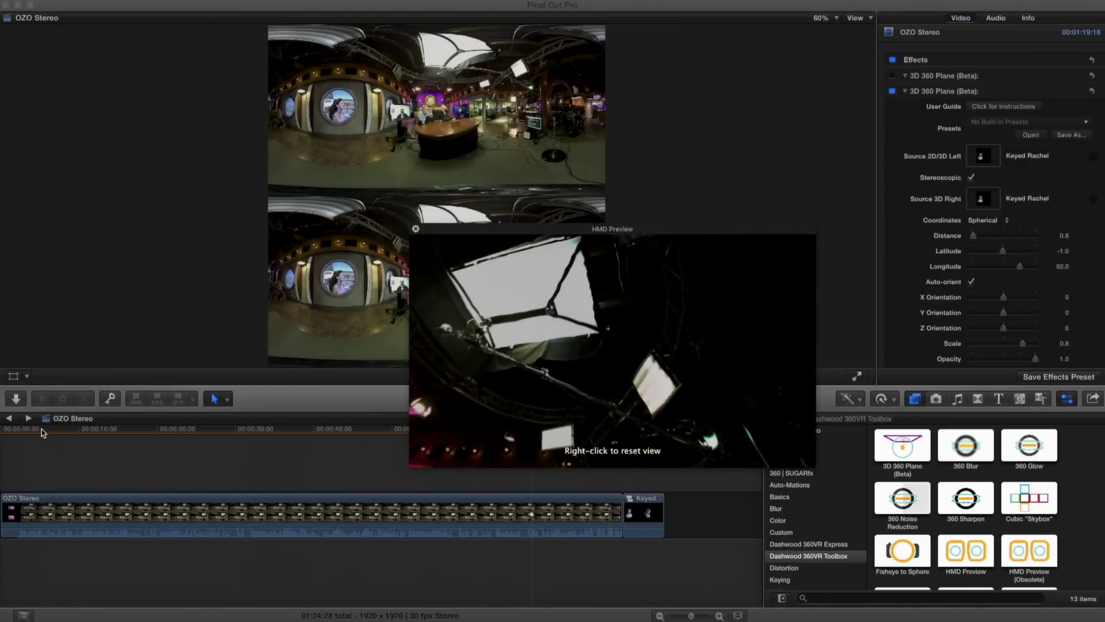
Step: Scrub to a few seconds in and aim the headset preview at keyed Rachel in the round window
click(21, 435)
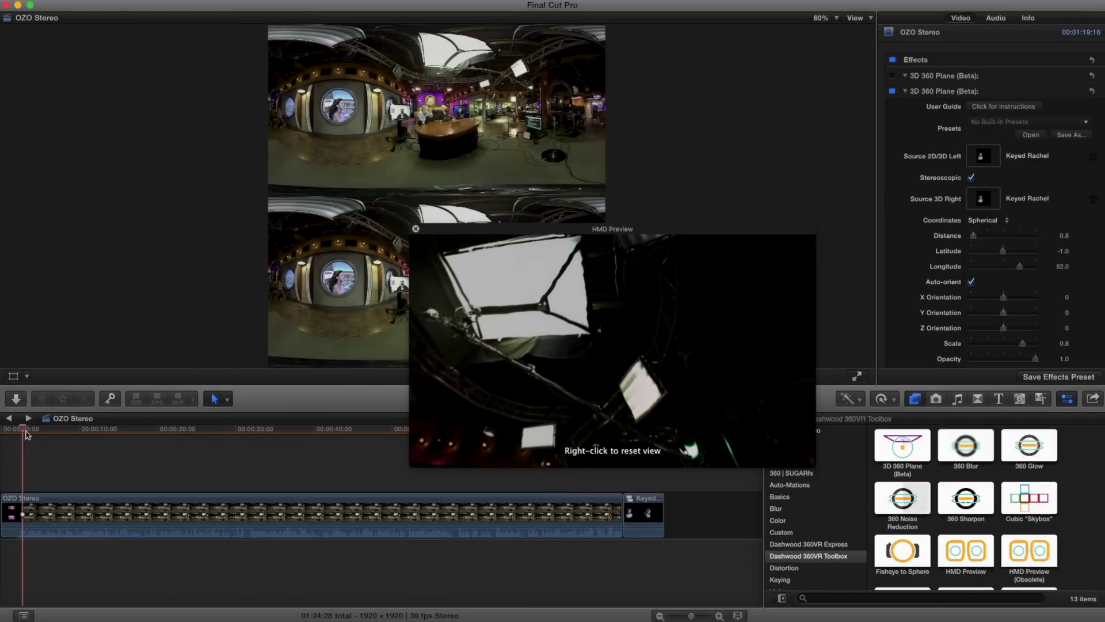
click(20, 434)
drag(20, 435, 46, 435)
drag(518, 414, 519, 276)
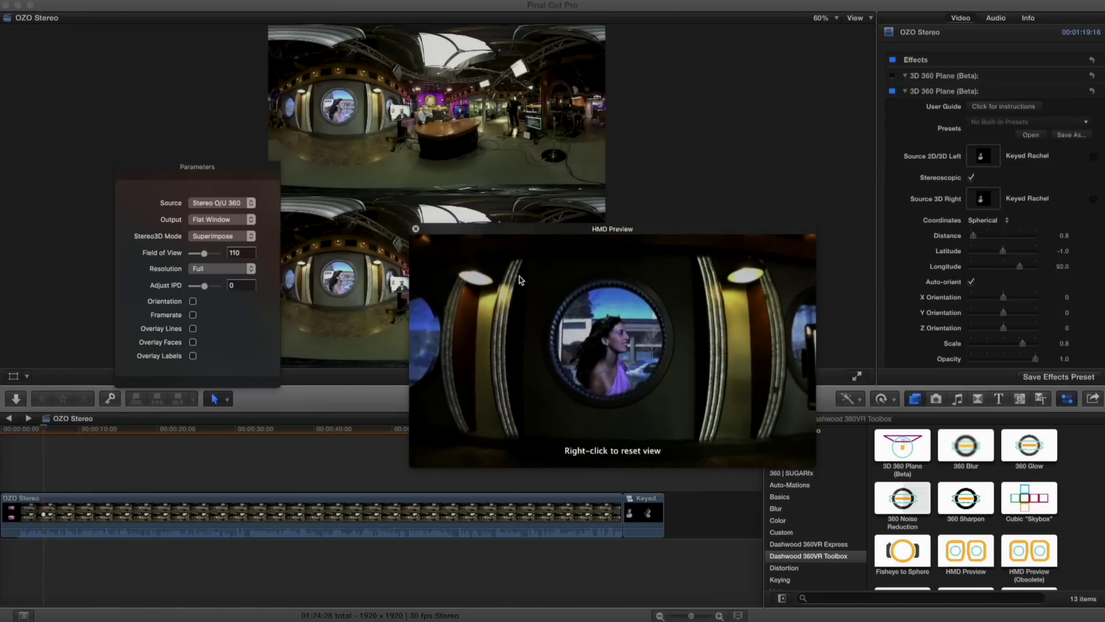
click(371, 404)
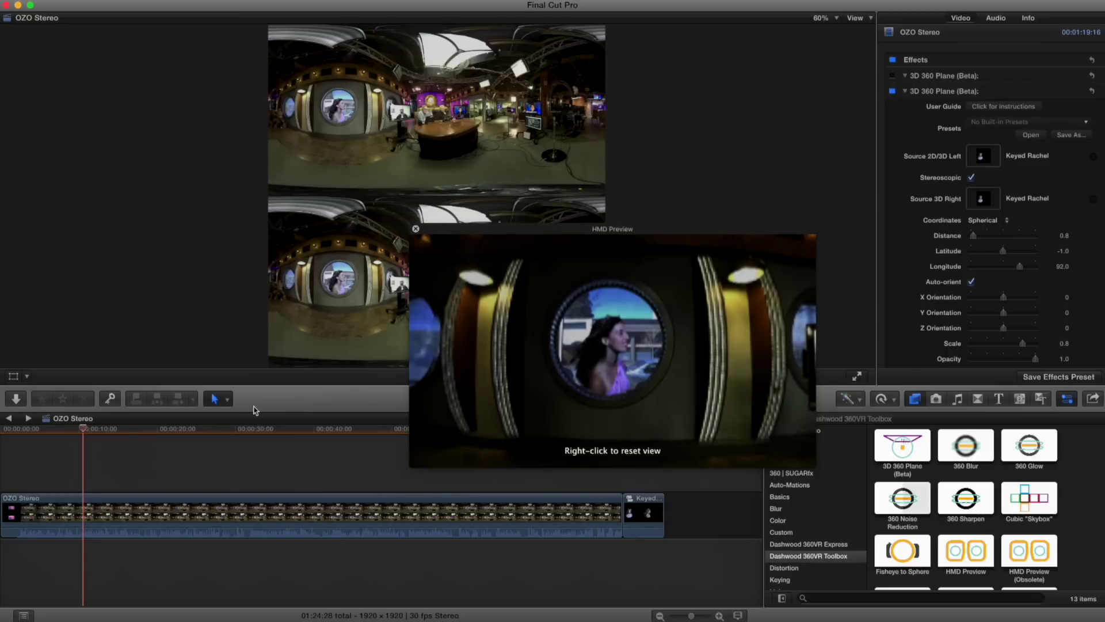
click(39, 430)
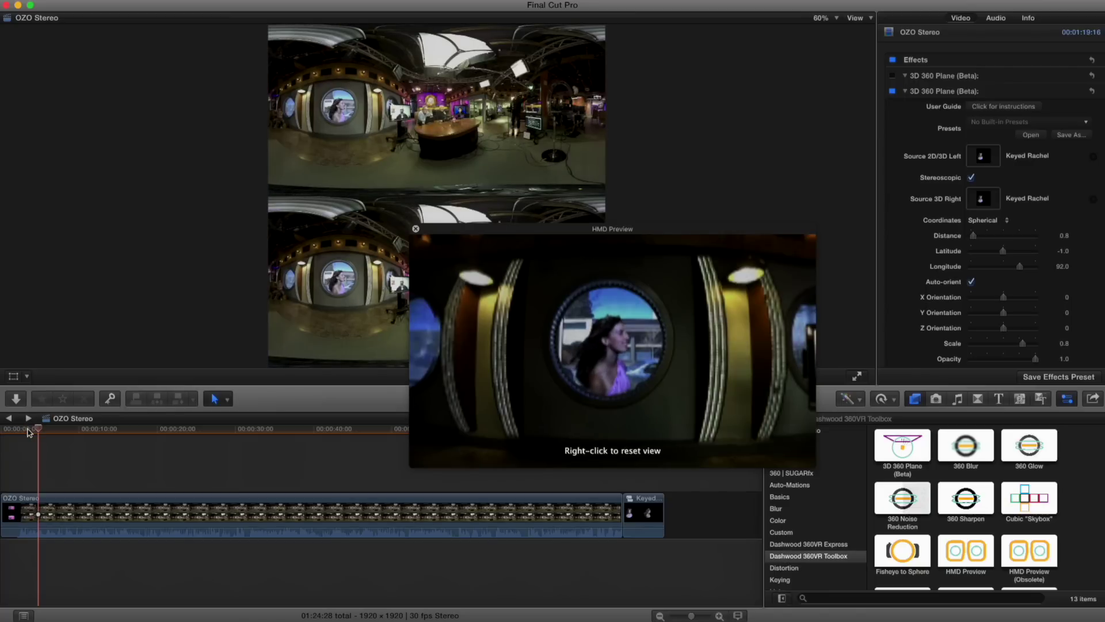
click(27, 430)
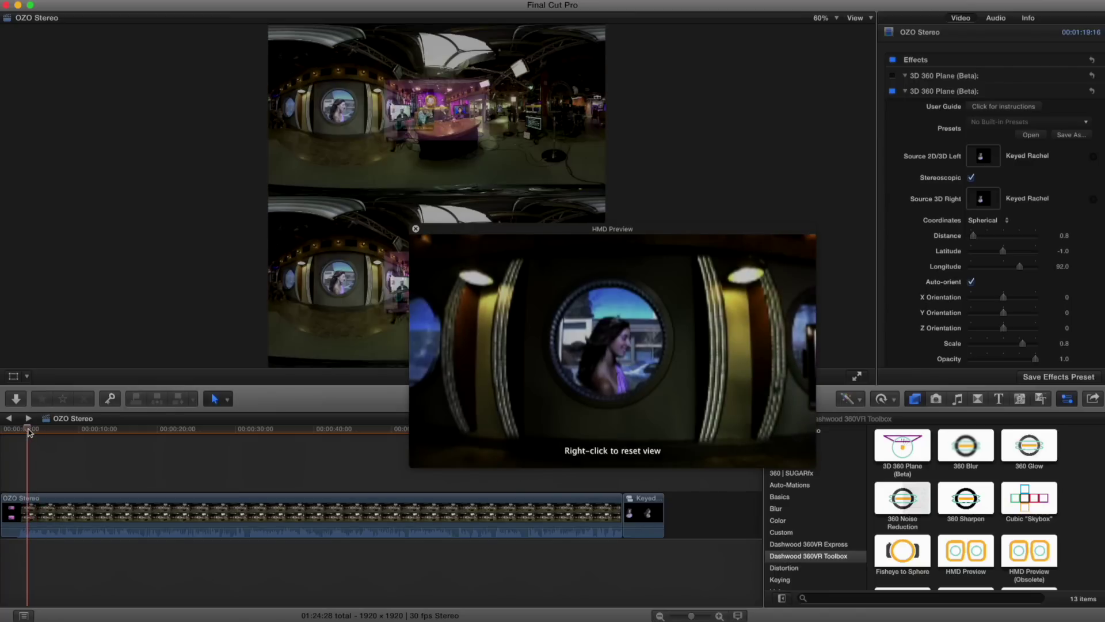